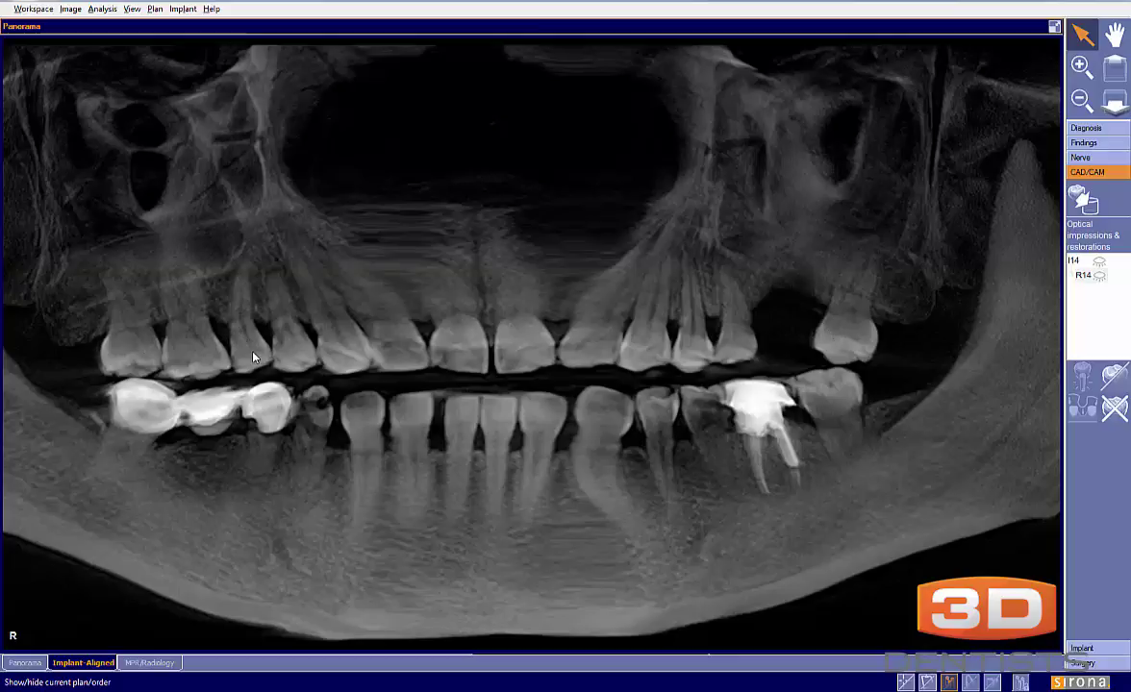
# Show the I14 optical impression and its R14 restoration, and enlarge the 3D view.
pyautogui.click(1099, 260)
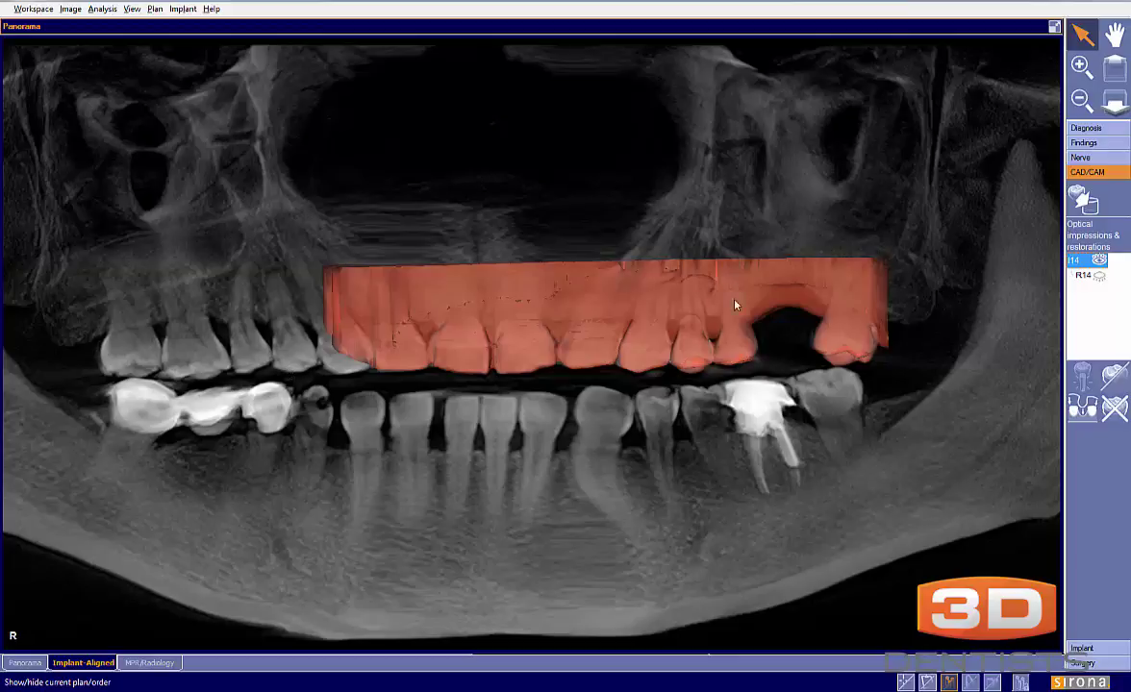
pyautogui.click(1100, 277)
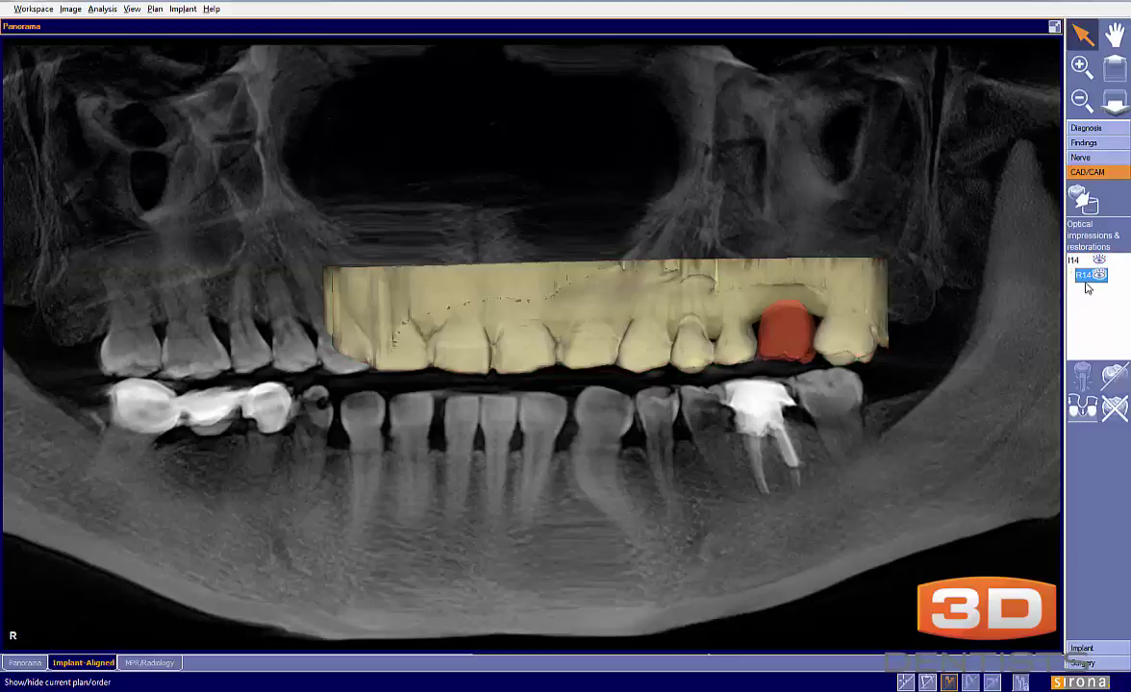
pyautogui.click(1054, 28)
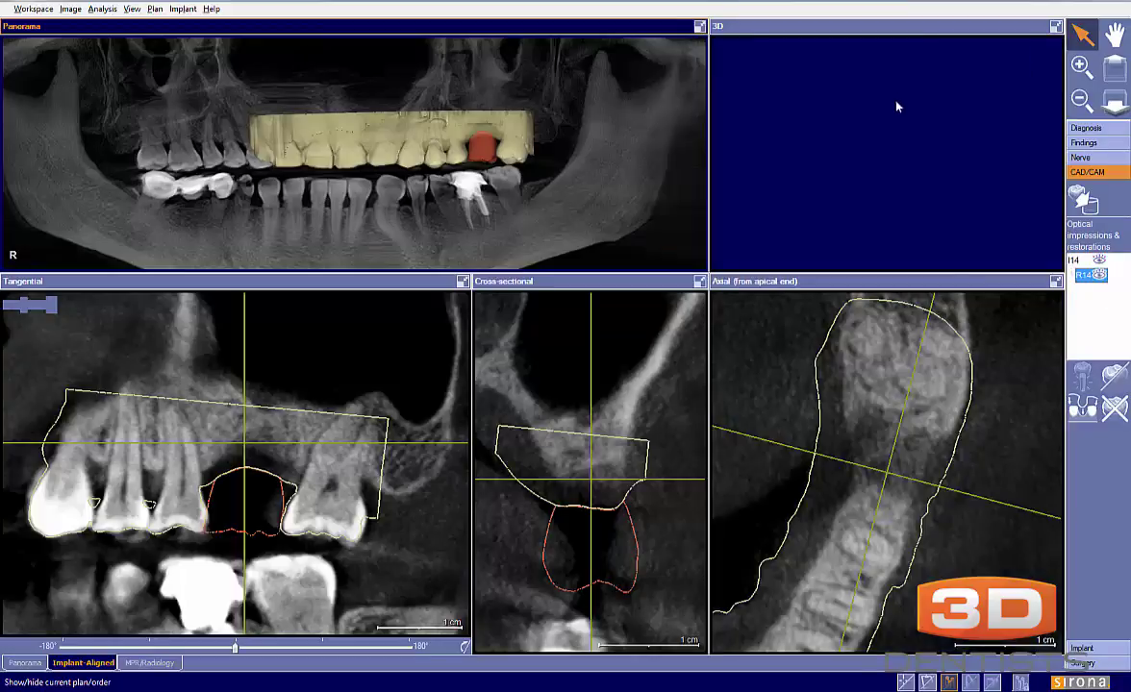
pyautogui.click(1055, 27)
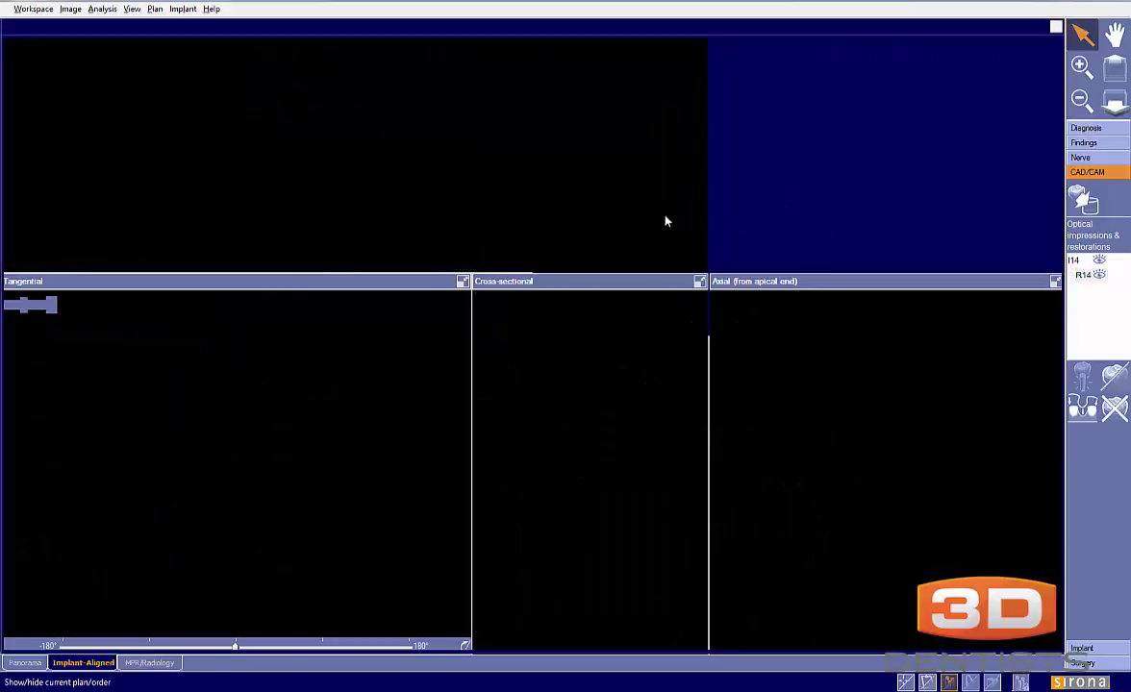
# Clip the 3D volume along the active slice and lock the clipping region.
pyautogui.moveTo(720, 374); pyautogui.dragTo(609, 319)
pyautogui.rightClick(609, 320)
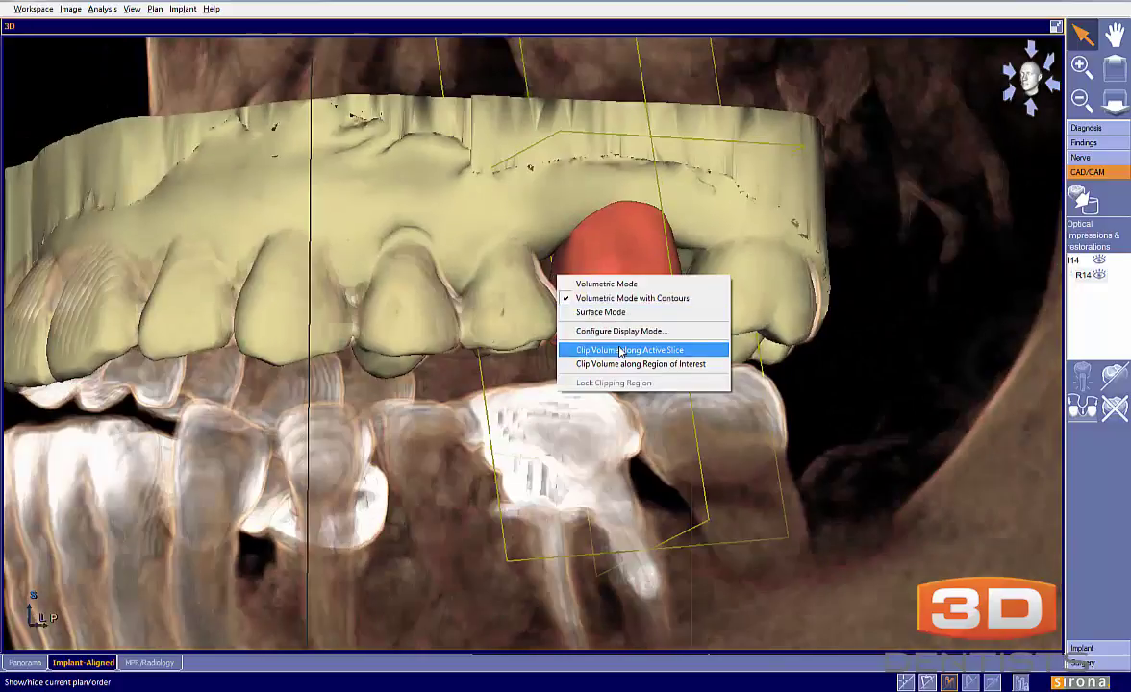
pyautogui.click(624, 352)
pyautogui.rightClick(601, 327)
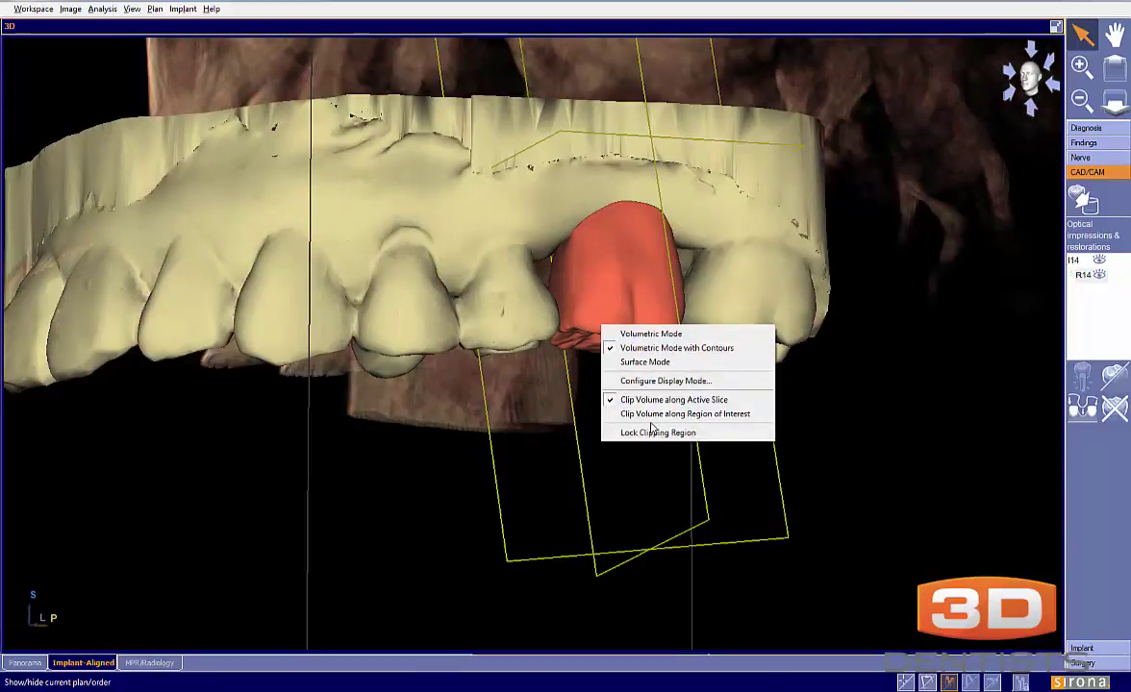
pyautogui.click(642, 431)
# Inspect the R14 crown and edentulous gap from the buccal side, hiding the crown and showing it again.
pyautogui.moveTo(570, 367); pyautogui.dragTo(556, 394)
pyautogui.scroll(2, 556, 394)
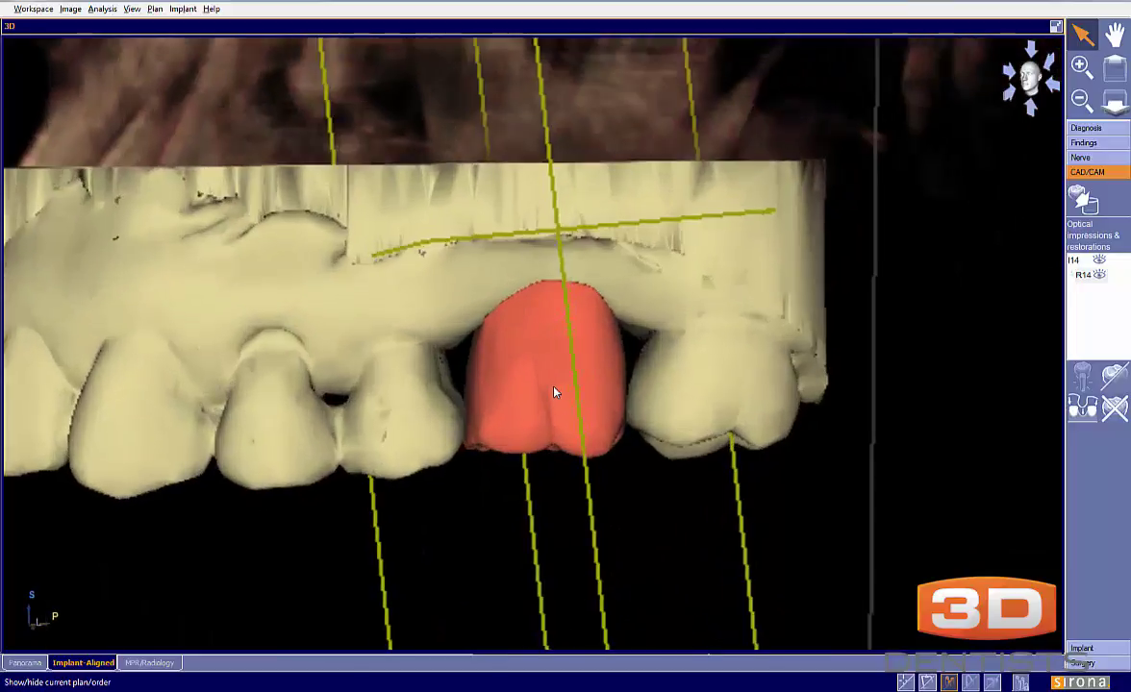
pyautogui.moveTo(621, 417); pyautogui.dragTo(763, 450, button='middle')
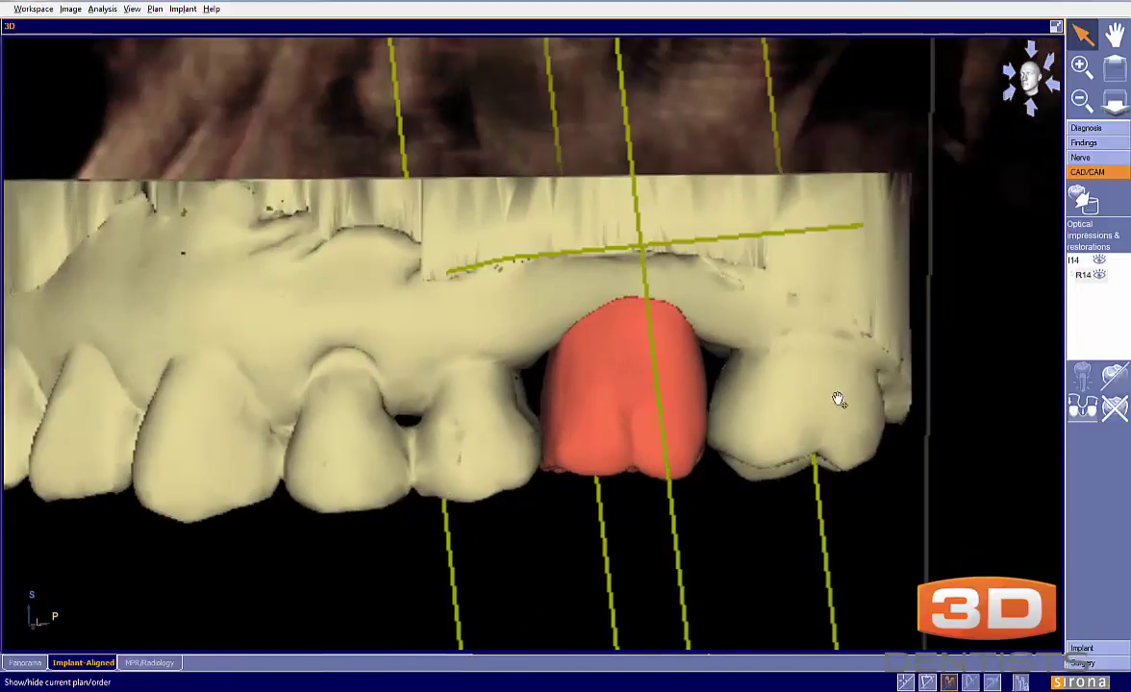
pyautogui.click(1099, 276)
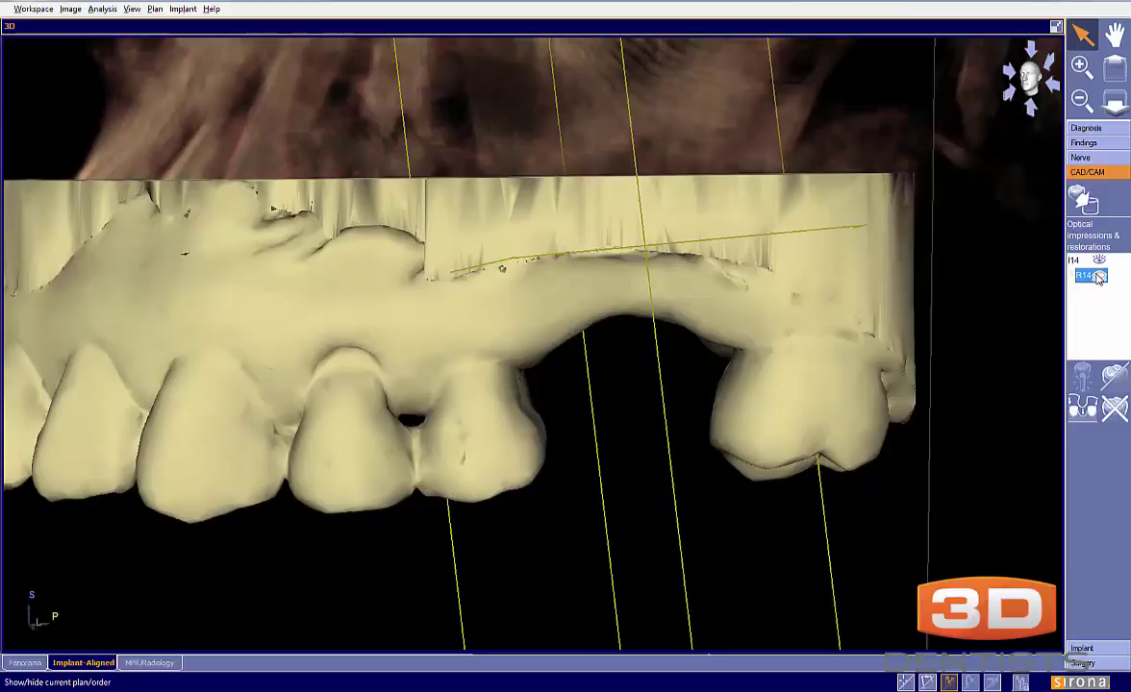
pyautogui.click(1099, 276)
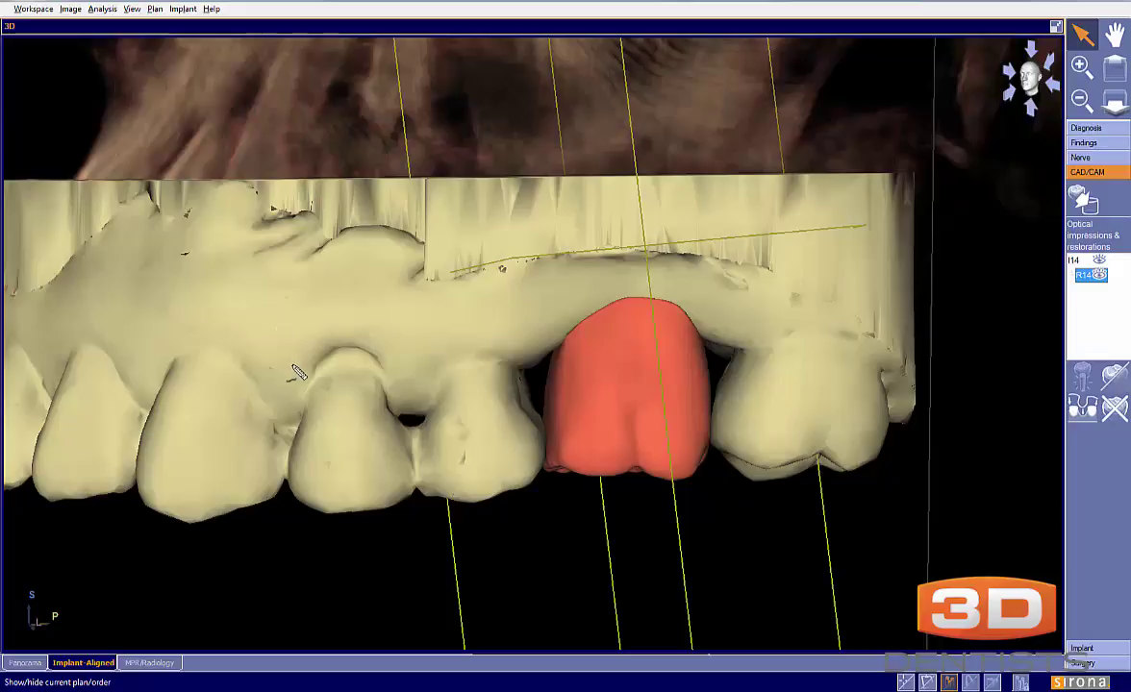
# Trace the buccal gingival margins across the crown and neighbouring teeth, mark the line between the adjacent margins, and clear the markings.
pyautogui.moveTo(293, 404)
pyautogui.mouseDown()
pyautogui.moveTo(296, 371)
pyautogui.moveTo(342, 347)
pyautogui.moveTo(412, 411)
pyautogui.moveTo(476, 358)
pyautogui.moveTo(539, 409)
pyautogui.moveTo(606, 310)
pyautogui.moveTo(662, 305)
pyautogui.moveTo(710, 332)
pyautogui.moveTo(726, 368)
pyautogui.moveTo(769, 337)
pyautogui.moveTo(819, 329)
pyautogui.moveTo(866, 348)
pyautogui.mouseUp()
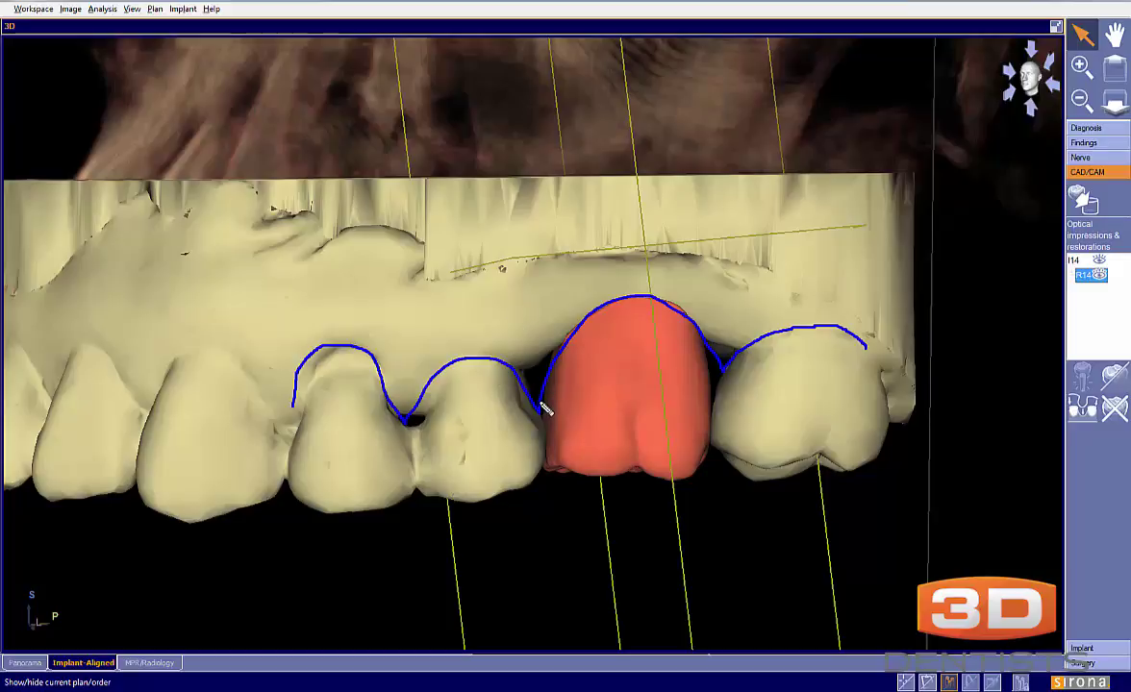
pyautogui.moveTo(468, 359)
pyautogui.mouseDown()
pyautogui.moveTo(632, 357)
pyautogui.moveTo(808, 329)
pyautogui.moveTo(556, 363)
pyautogui.moveTo(454, 361)
pyautogui.moveTo(822, 331)
pyautogui.mouseUp()
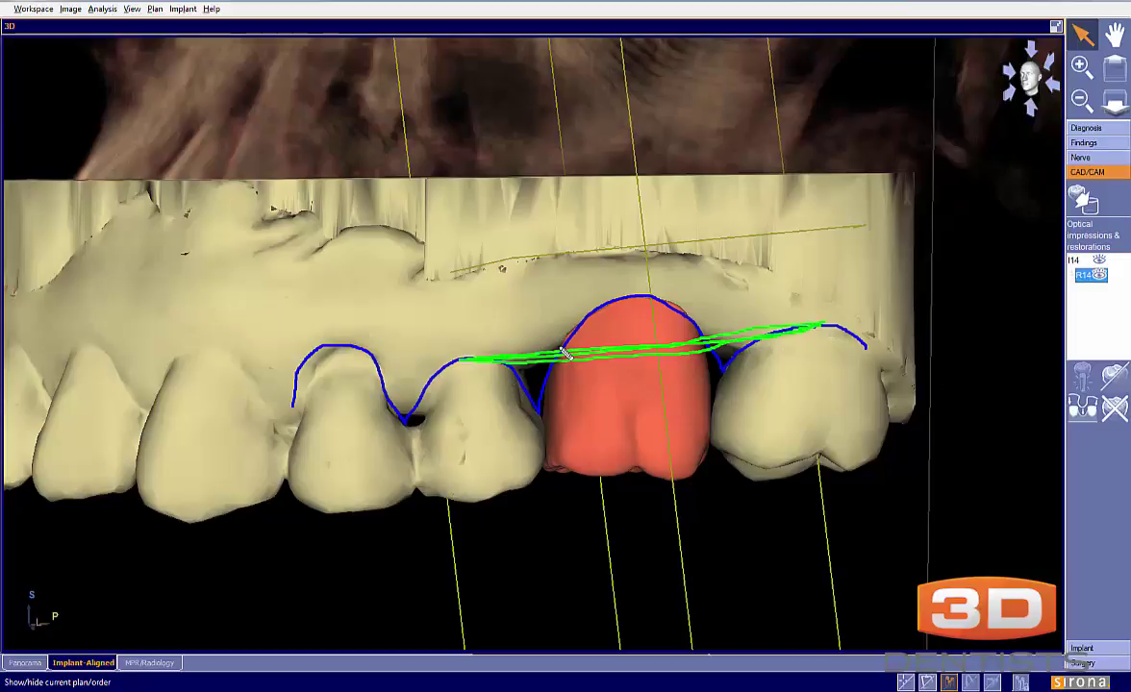
pyautogui.moveTo(574, 352)
pyautogui.mouseDown()
pyautogui.moveTo(557, 329)
pyautogui.moveTo(644, 321)
pyautogui.moveTo(712, 338)
pyautogui.moveTo(652, 323)
pyautogui.moveTo(583, 327)
pyautogui.moveTo(548, 354)
pyautogui.moveTo(626, 324)
pyautogui.moveTo(707, 333)
pyautogui.moveTo(574, 331)
pyautogui.moveTo(543, 357)
pyautogui.moveTo(653, 320)
pyautogui.moveTo(719, 341)
pyautogui.moveTo(662, 324)
pyautogui.moveTo(576, 336)
pyautogui.moveTo(724, 336)
pyautogui.moveTo(608, 326)
pyautogui.mouseUp()
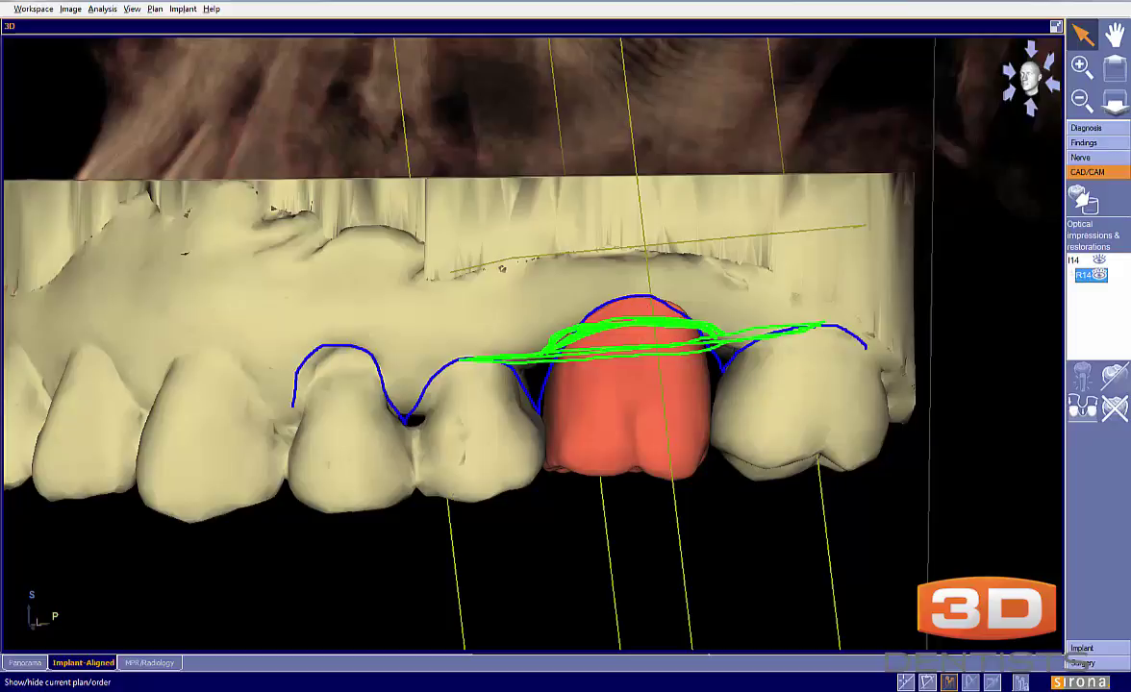
pyautogui.press('Escape')
# Examine the model from the palatal side, tracing the gingival margins and the straight line between the teeth flanking the crown.
pyautogui.moveTo(627, 362)
pyautogui.mouseDown()
pyautogui.moveTo(621, 222)
pyautogui.moveTo(654, 455)
pyautogui.moveTo(681, 294)
pyautogui.moveTo(649, 371)
pyautogui.moveTo(621, 379)
pyautogui.moveTo(651, 373)
pyautogui.moveTo(730, 397)
pyautogui.moveTo(757, 226)
pyautogui.moveTo(719, 507)
pyautogui.moveTo(689, 538)
pyautogui.moveTo(702, 528)
pyautogui.moveTo(668, 442)
pyautogui.moveTo(741, 531)
pyautogui.moveTo(531, 601)
pyautogui.mouseUp()
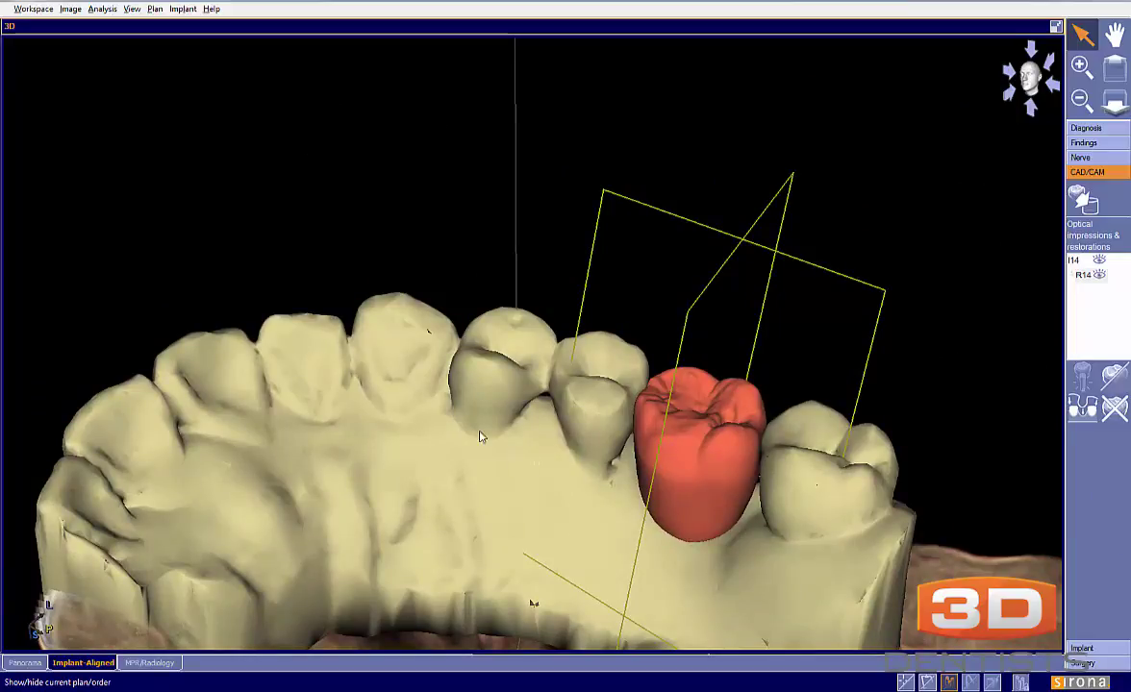
pyautogui.moveTo(450, 401)
pyautogui.mouseDown()
pyautogui.moveTo(490, 443)
pyautogui.moveTo(555, 406)
pyautogui.moveTo(570, 463)
pyautogui.moveTo(635, 448)
pyautogui.moveTo(644, 507)
pyautogui.moveTo(678, 534)
pyautogui.moveTo(735, 519)
pyautogui.moveTo(780, 539)
pyautogui.mouseUp()
pyautogui.moveTo(877, 534)
pyautogui.mouseDown()
pyautogui.moveTo(740, 535)
pyautogui.moveTo(573, 469)
pyautogui.mouseUp()
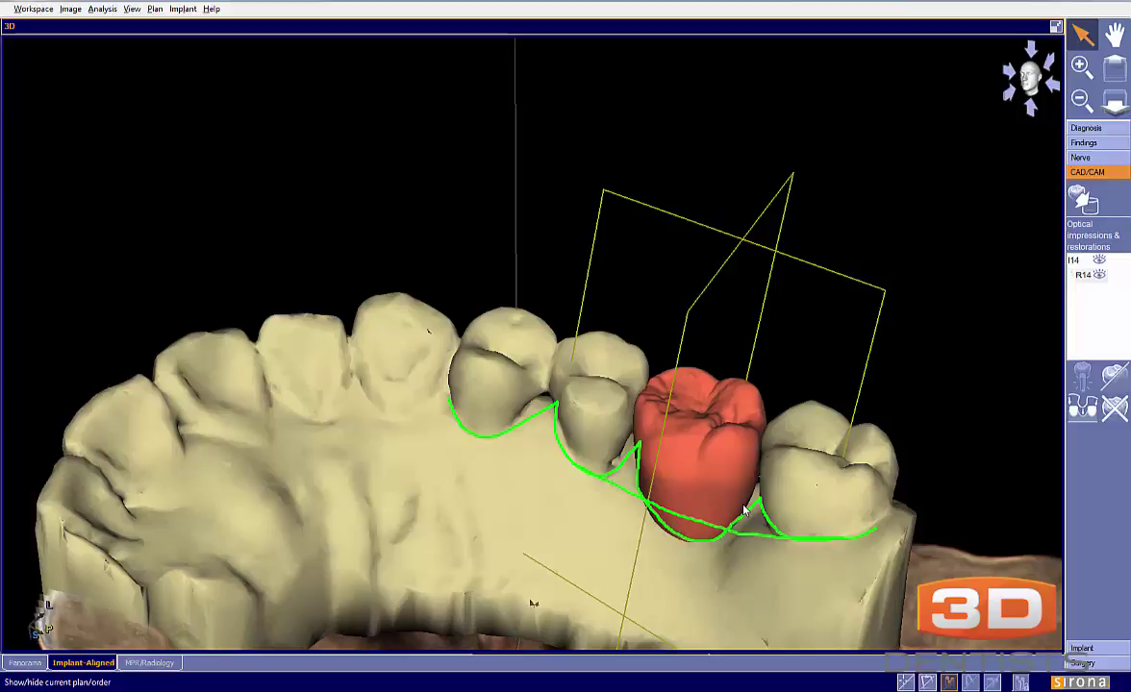
# Examine the crown's alignment from the occlusal side with guide lines along the buccal and palatal contours, and clear the lines.
pyautogui.moveTo(719, 496); pyautogui.dragTo(519, 466)
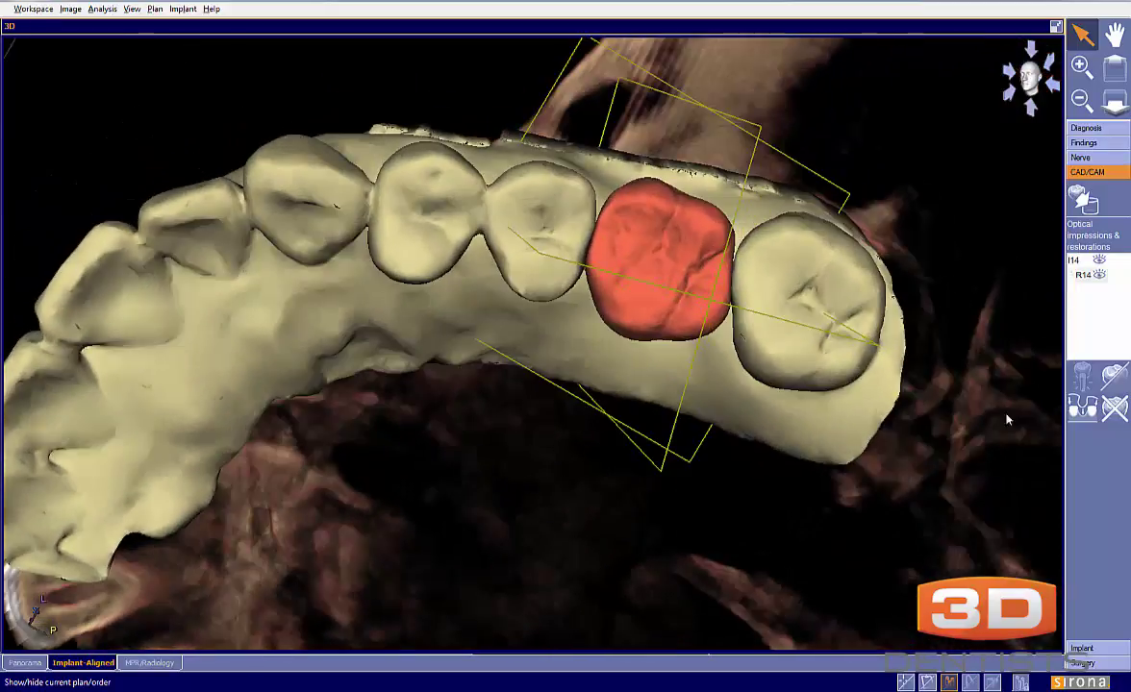
pyautogui.moveTo(517, 165); pyautogui.dragTo(724, 185)
pyautogui.moveTo(847, 230); pyautogui.dragTo(875, 231)
pyautogui.moveTo(503, 302)
pyautogui.mouseDown()
pyautogui.moveTo(720, 379)
pyautogui.moveTo(855, 404)
pyautogui.mouseUp()
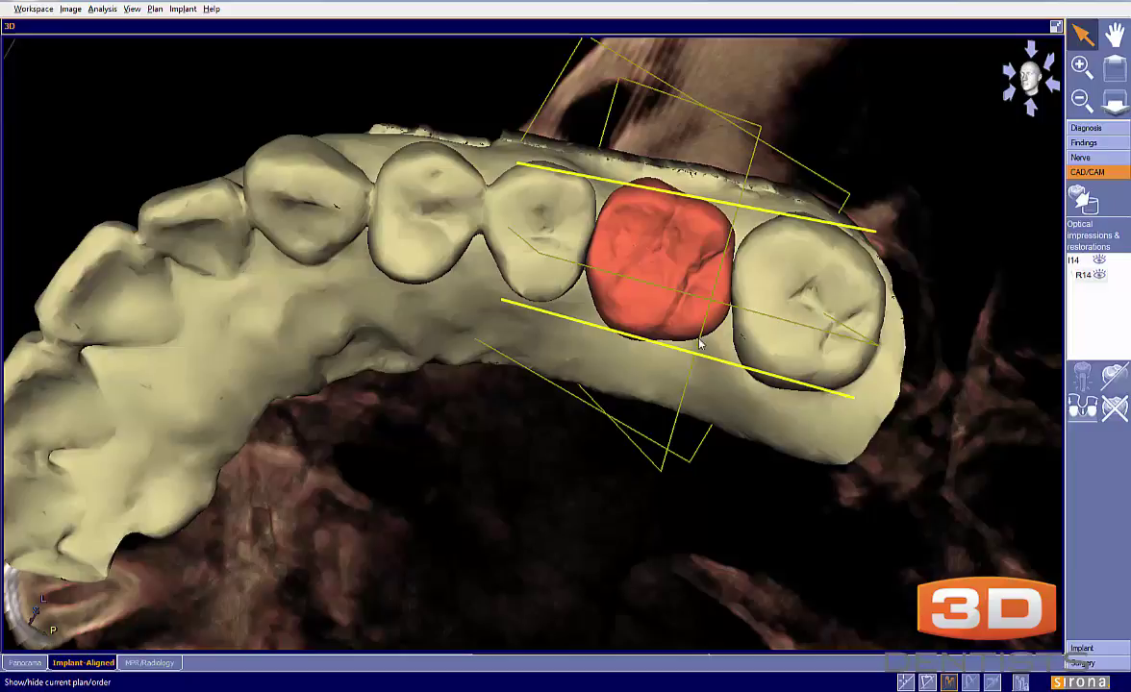
pyautogui.press('Escape')
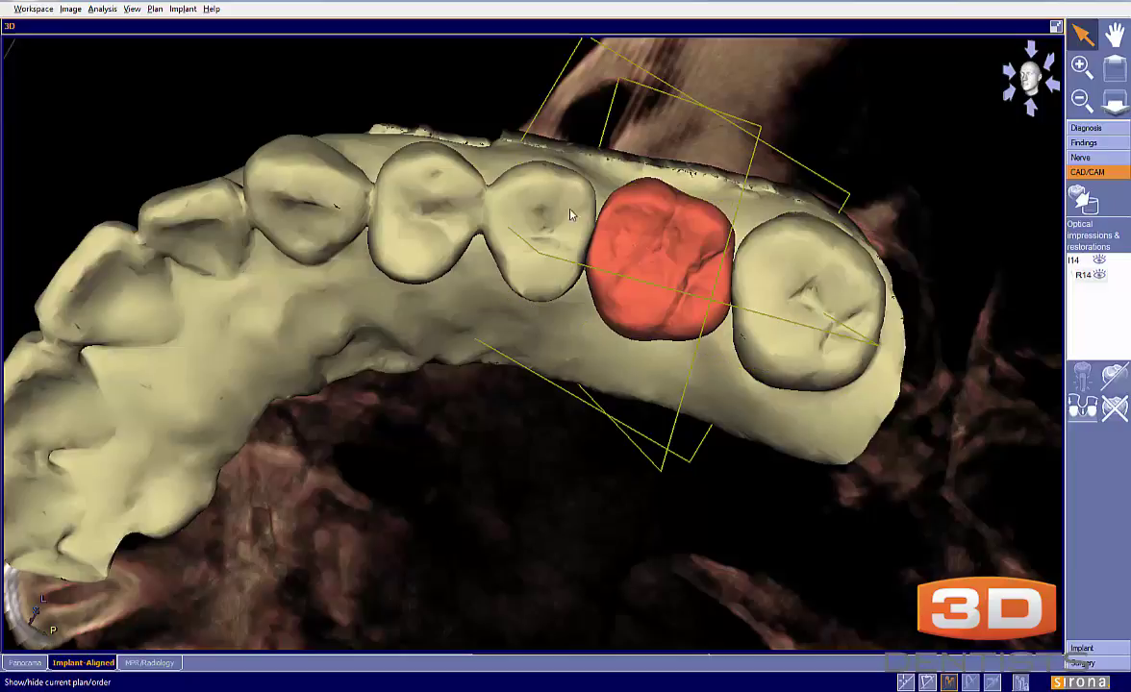
# Examine the 3D model from an oblique buccal angle and return to the multi-view layout.
pyautogui.moveTo(505, 225)
pyautogui.mouseDown()
pyautogui.moveTo(575, 230)
pyautogui.moveTo(482, 206)
pyautogui.moveTo(555, 224)
pyautogui.moveTo(523, 239)
pyautogui.mouseUp()
pyautogui.moveTo(647, 280); pyautogui.dragTo(646, 392)
pyautogui.moveTo(646, 392); pyautogui.dragTo(672, 367, button='middle')
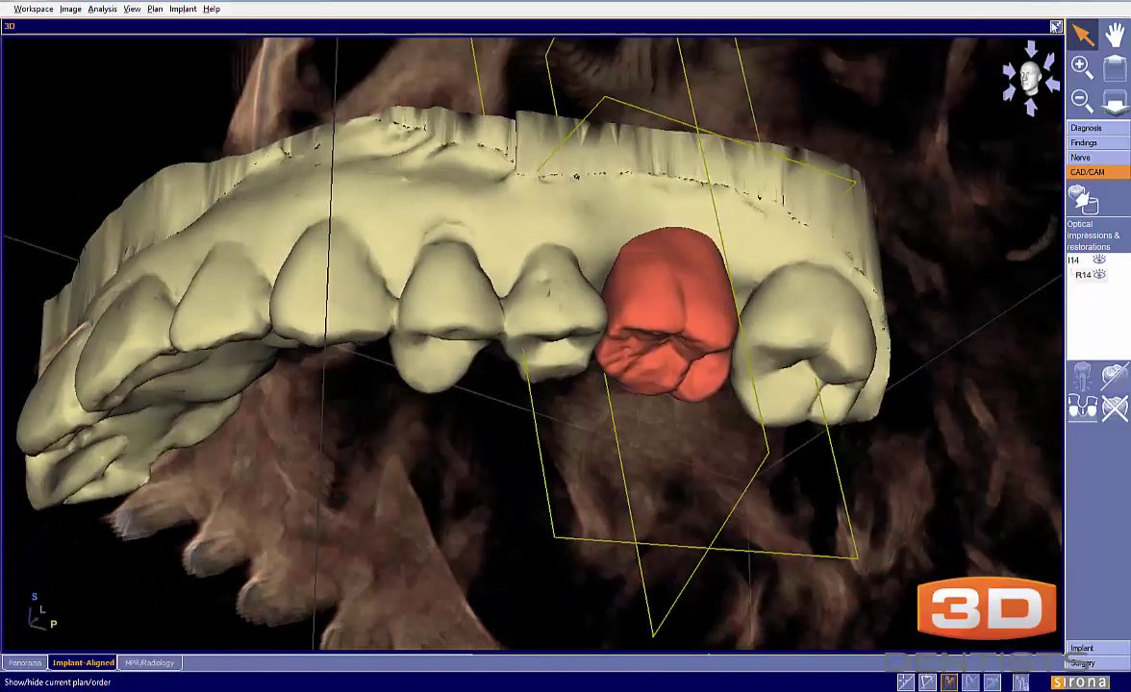
pyautogui.click(1055, 27)
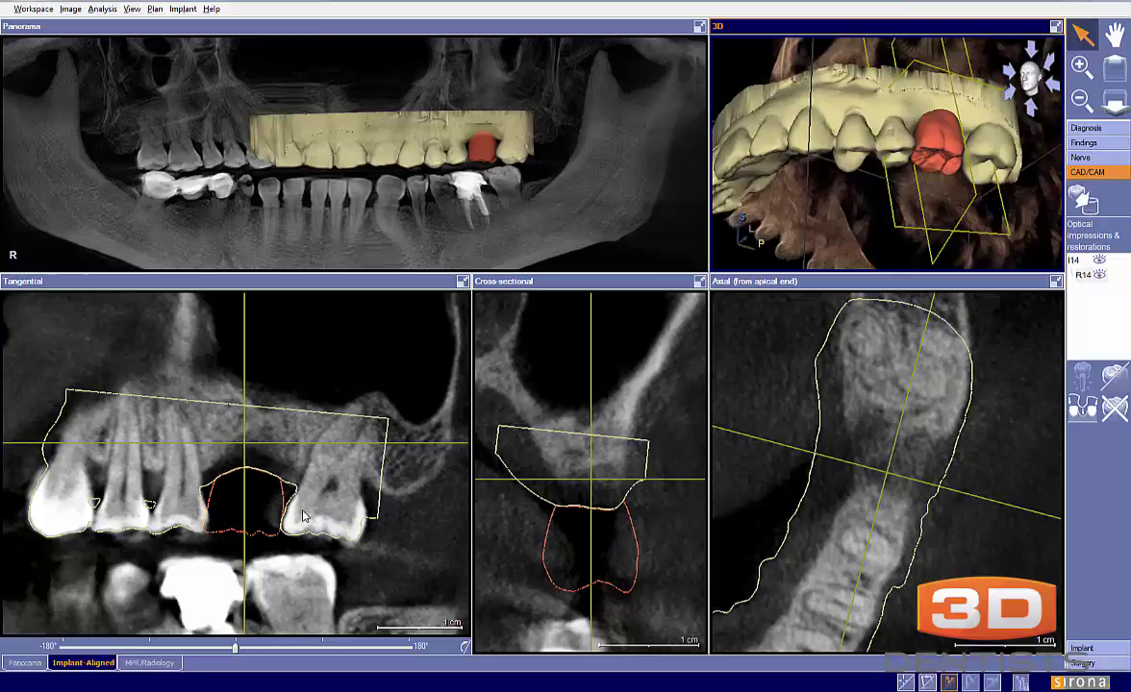
# With the planned implant hidden, trace the crestal bone and sinus floor in the enlarged tangential view, and clear the markings.
pyautogui.click(948, 679)
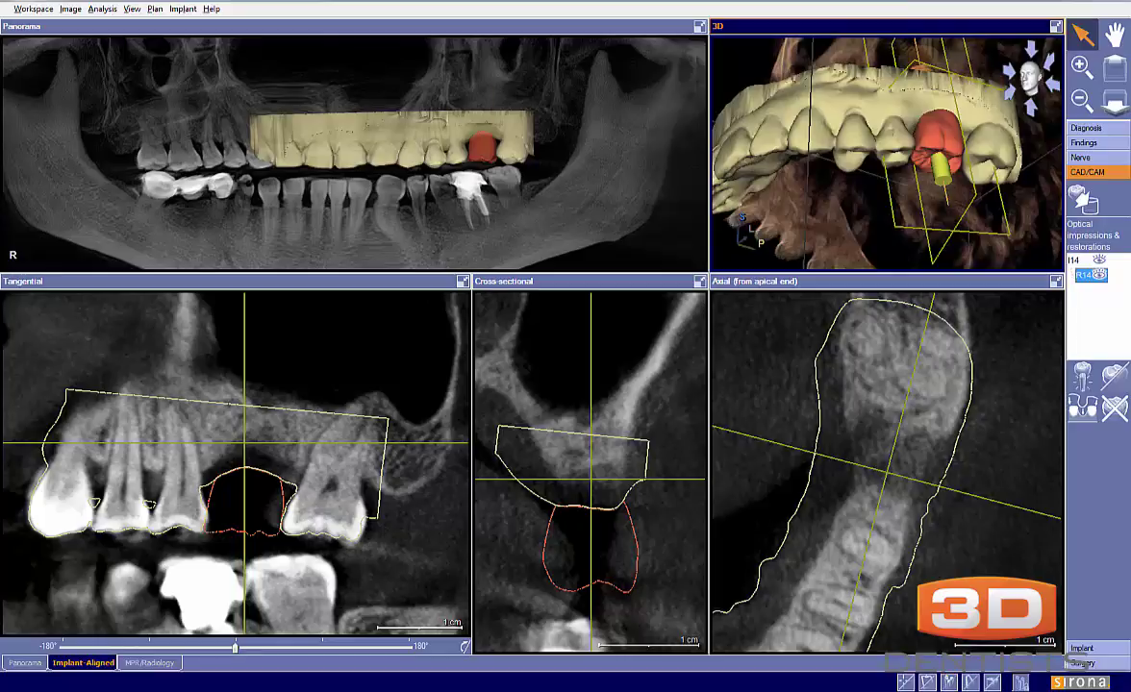
pyautogui.click(949, 680)
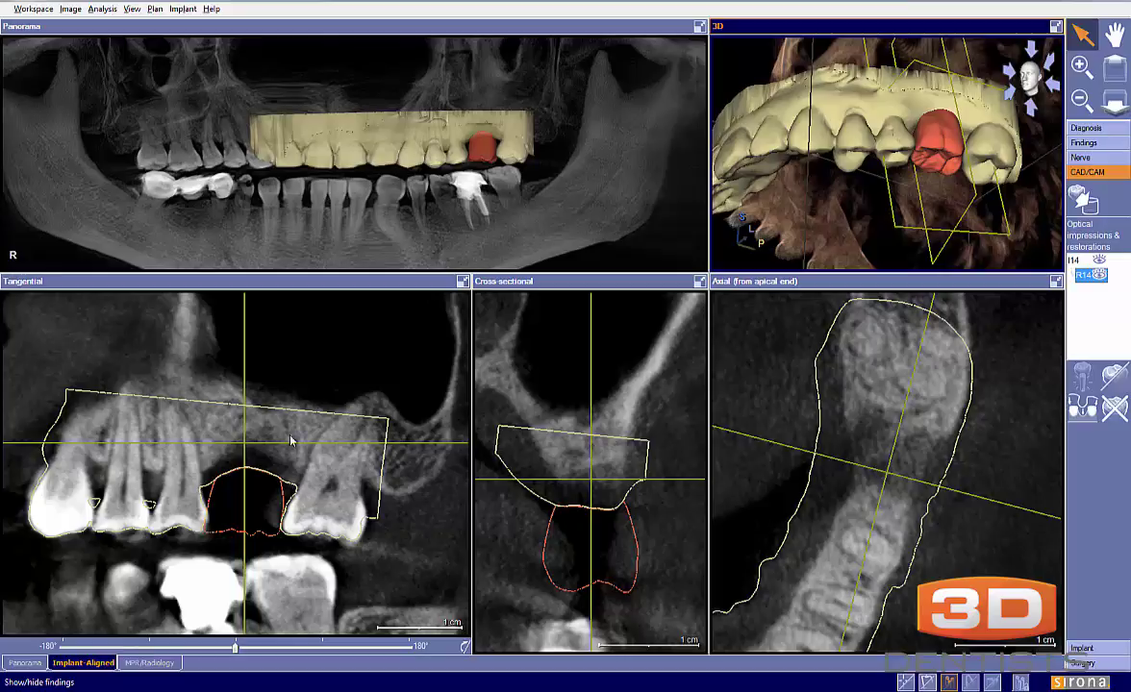
pyautogui.click(462, 282)
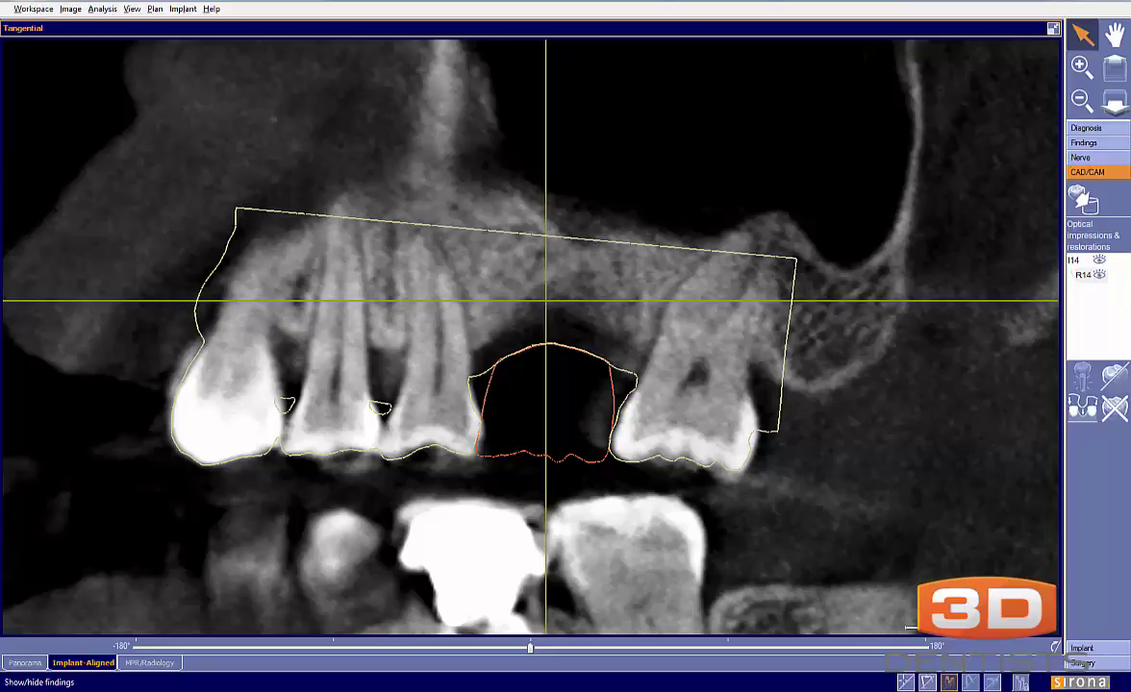
pyautogui.moveTo(472, 346)
pyautogui.mouseDown()
pyautogui.moveTo(538, 306)
pyautogui.moveTo(635, 361)
pyautogui.moveTo(598, 336)
pyautogui.moveTo(473, 344)
pyautogui.moveTo(603, 336)
pyautogui.moveTo(496, 333)
pyautogui.moveTo(605, 335)
pyautogui.mouseUp()
pyautogui.moveTo(427, 126)
pyautogui.mouseDown()
pyautogui.moveTo(495, 210)
pyautogui.moveTo(554, 243)
pyautogui.moveTo(605, 233)
pyautogui.moveTo(688, 255)
pyautogui.moveTo(750, 232)
pyautogui.moveTo(791, 235)
pyautogui.moveTo(810, 255)
pyautogui.mouseUp()
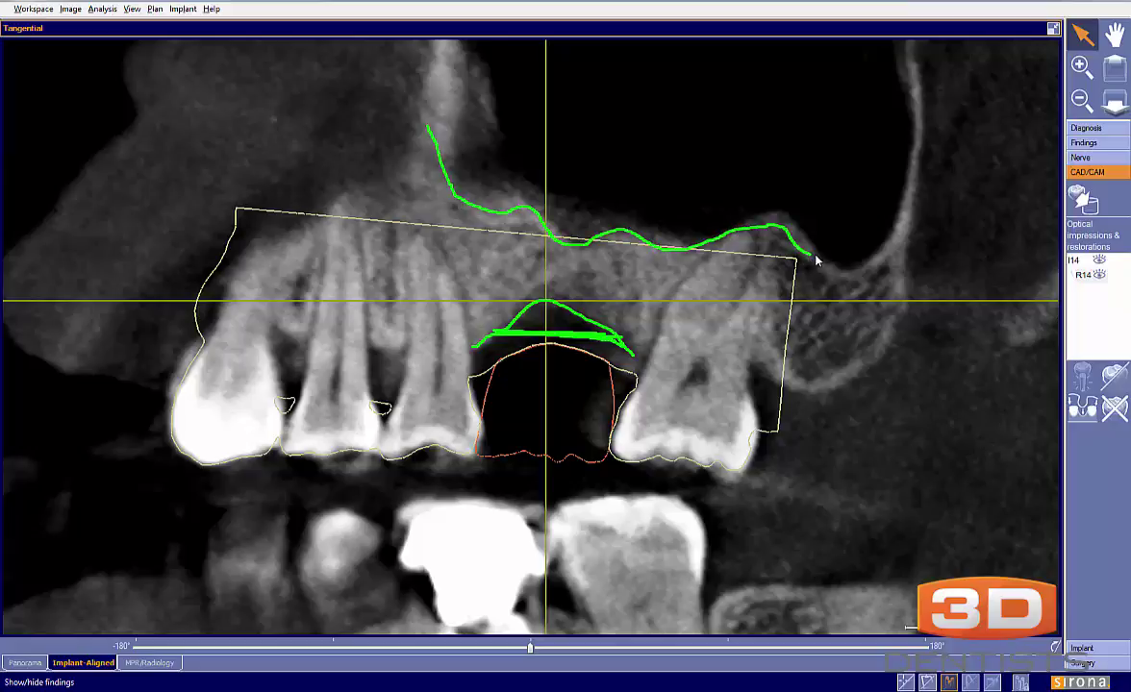
pyautogui.press('Escape')
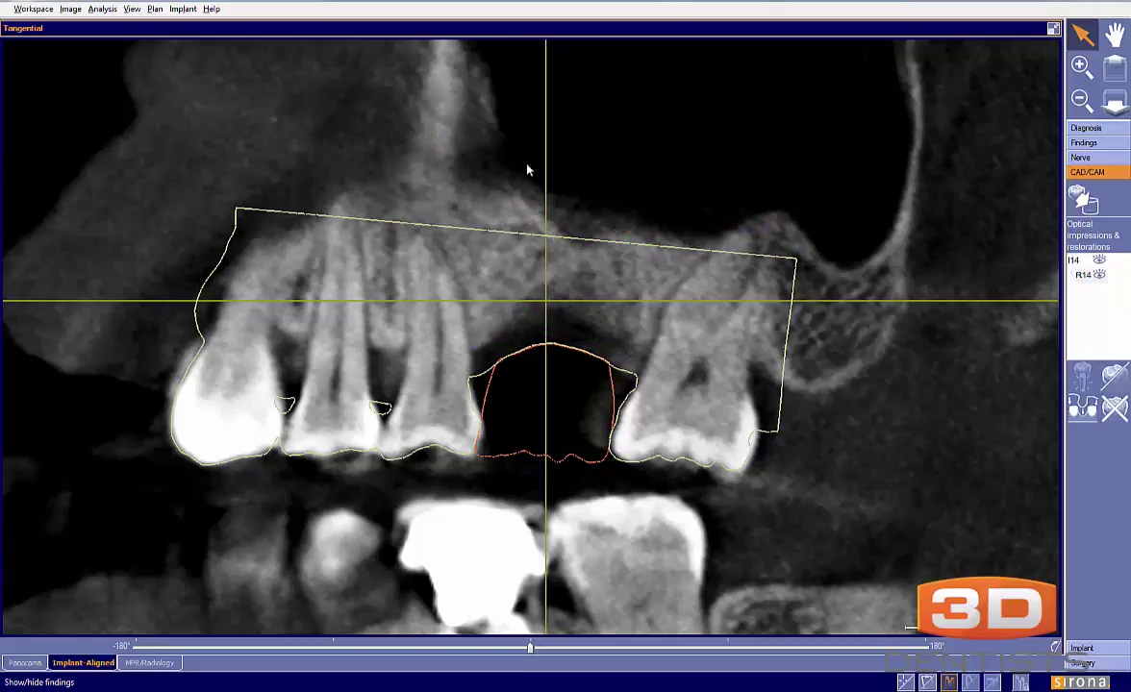
# Enlarge the cross-sectional view, outline the sinus floor and the bone areas beneath it, and clear the markings.
pyautogui.click(1054, 28)
pyautogui.doubleClick(640, 262)
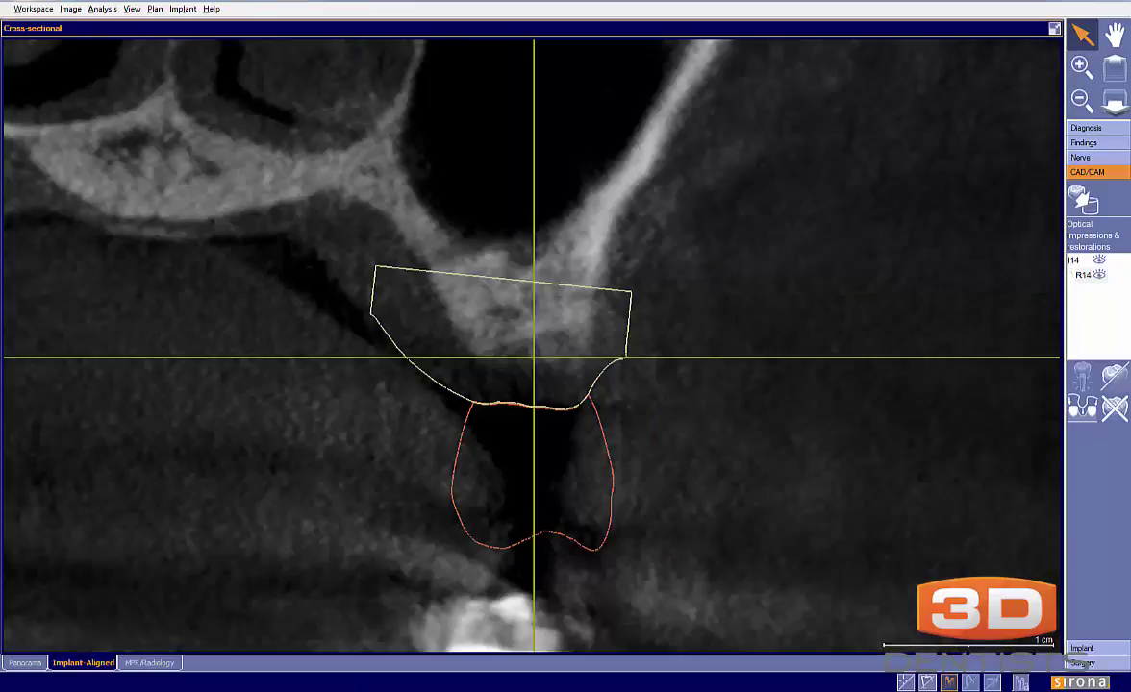
pyautogui.moveTo(399, 189)
pyautogui.mouseDown()
pyautogui.moveTo(462, 245)
pyautogui.moveTo(514, 258)
pyautogui.moveTo(605, 180)
pyautogui.moveTo(660, 108)
pyautogui.mouseUp()
pyautogui.moveTo(486, 240)
pyautogui.mouseDown()
pyautogui.moveTo(452, 237)
pyautogui.moveTo(456, 292)
pyautogui.moveTo(499, 357)
pyautogui.mouseUp()
pyautogui.moveTo(491, 242); pyautogui.dragTo(542, 362)
pyautogui.moveTo(529, 258)
pyautogui.mouseDown()
pyautogui.moveTo(575, 225)
pyautogui.moveTo(586, 337)
pyautogui.moveTo(553, 360)
pyautogui.moveTo(534, 271)
pyautogui.moveTo(577, 235)
pyautogui.moveTo(550, 256)
pyautogui.mouseUp()
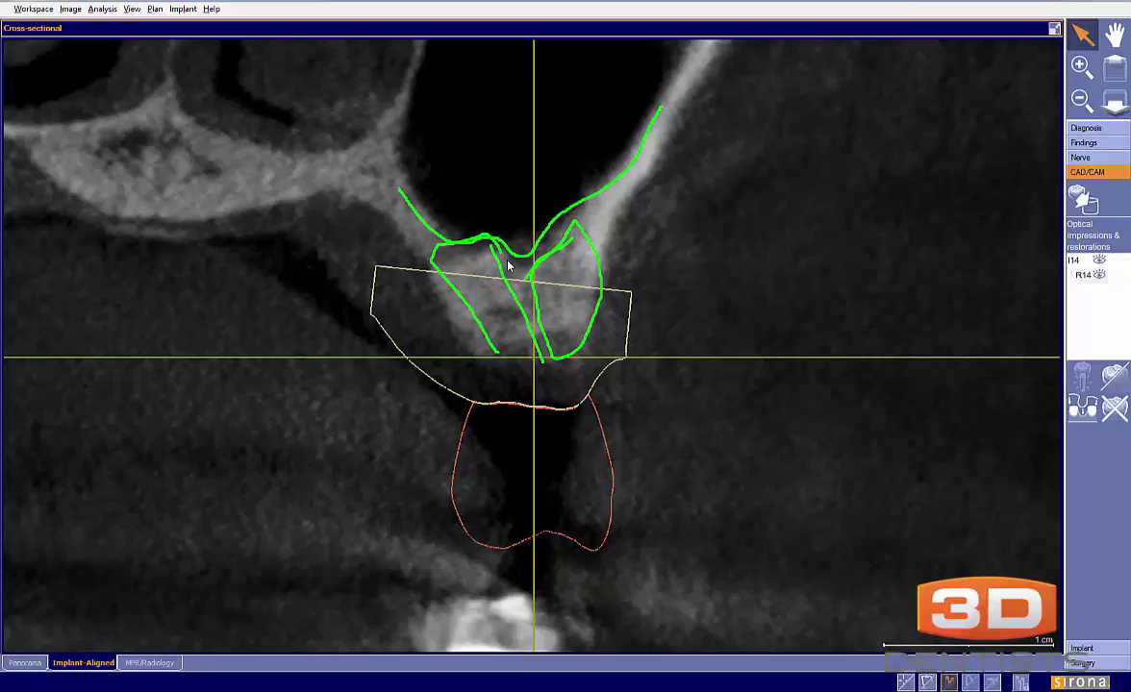
pyautogui.press('Escape')
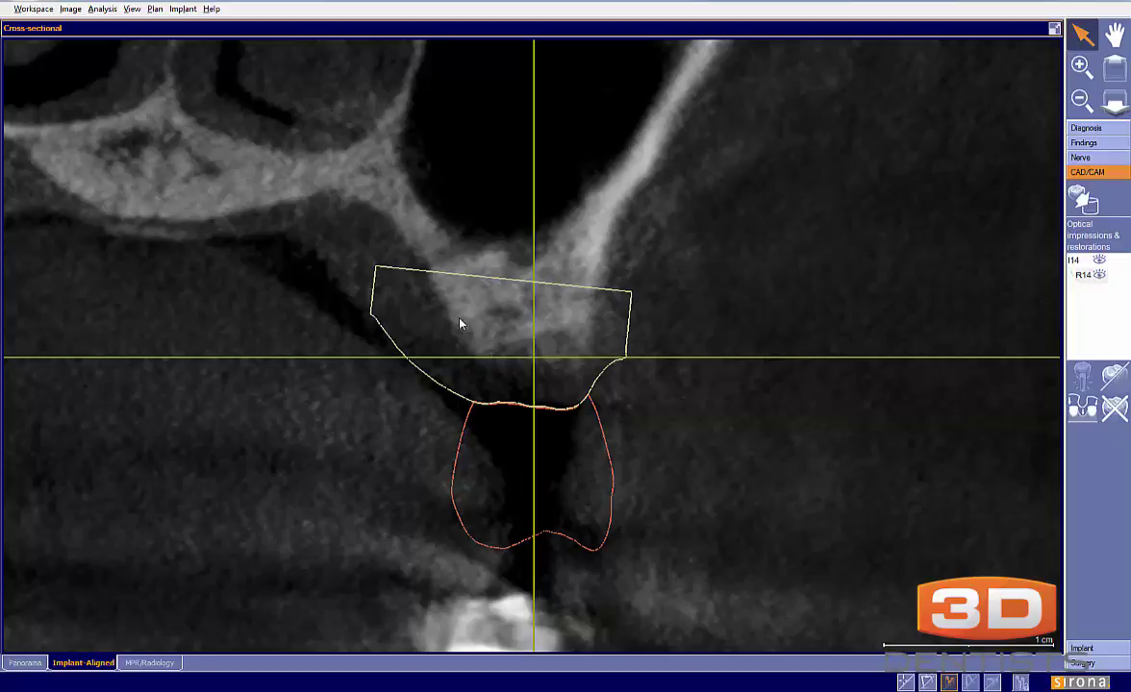
# Outline the alveolar ridge and shade the crestal area at the implant site in the cross-section, and clear the markings.
pyautogui.moveTo(382, 219)
pyautogui.mouseDown()
pyautogui.moveTo(484, 368)
pyautogui.moveTo(582, 369)
pyautogui.moveTo(609, 262)
pyautogui.mouseUp()
pyautogui.moveTo(573, 341)
pyautogui.mouseDown()
pyautogui.moveTo(550, 334)
pyautogui.moveTo(495, 358)
pyautogui.moveTo(542, 338)
pyautogui.moveTo(581, 348)
pyautogui.moveTo(500, 356)
pyautogui.moveTo(567, 364)
pyautogui.mouseUp()
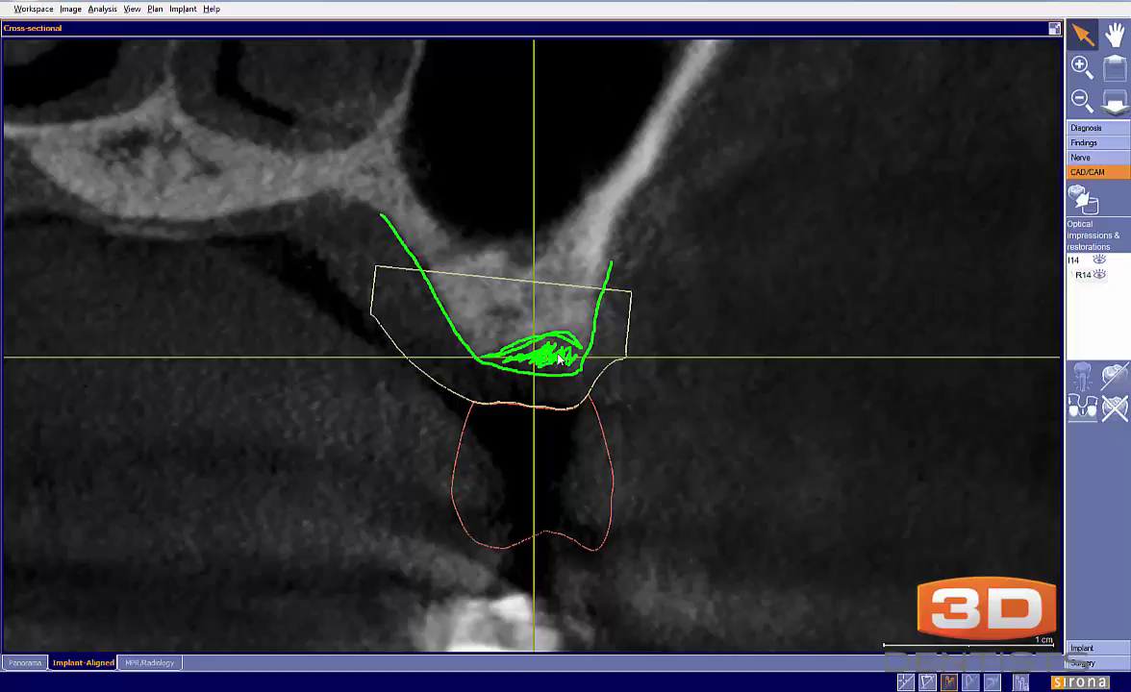
pyautogui.press('Escape')
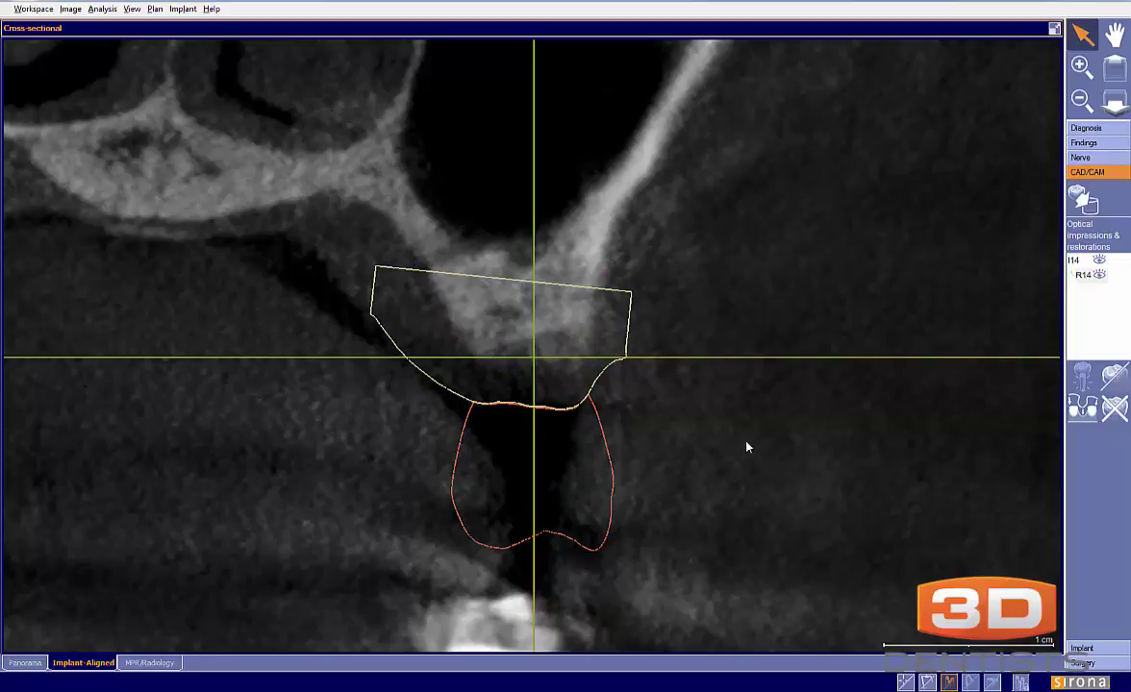
# Show the planned implant at site 14 and return to the multi-view layout.
pyautogui.click(950, 682)
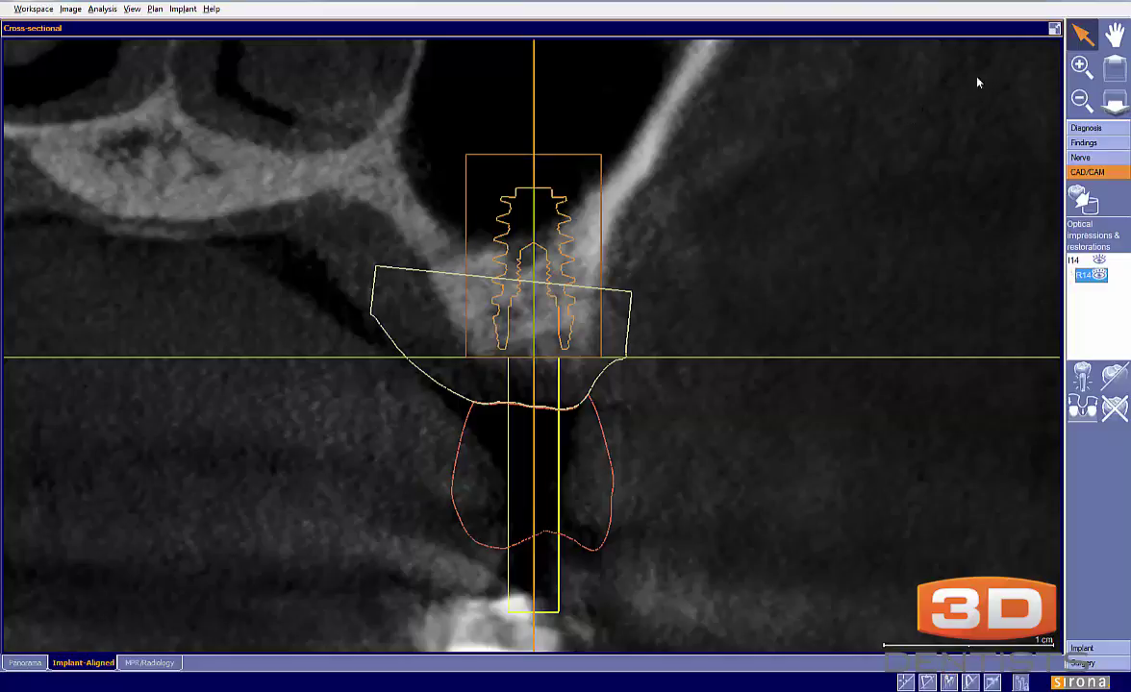
pyautogui.click(1054, 29)
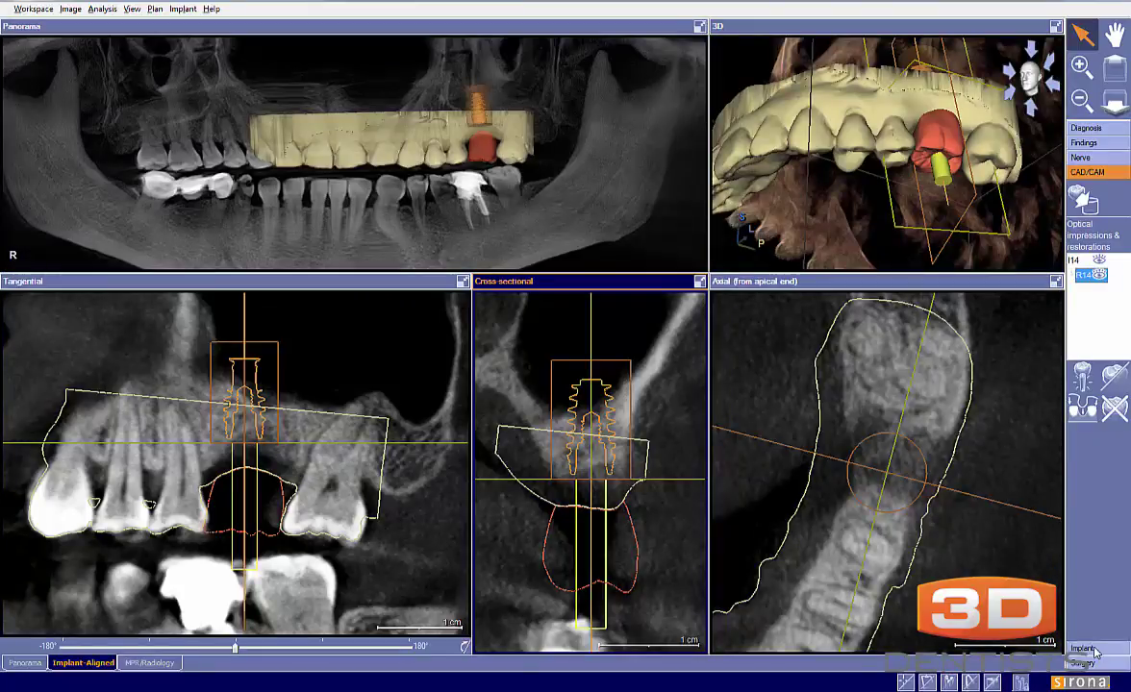
# Switch to implant planning and move the axial slice coronally into the crown at site 14 for a closer view.
pyautogui.scroll(-10, 750, 499)
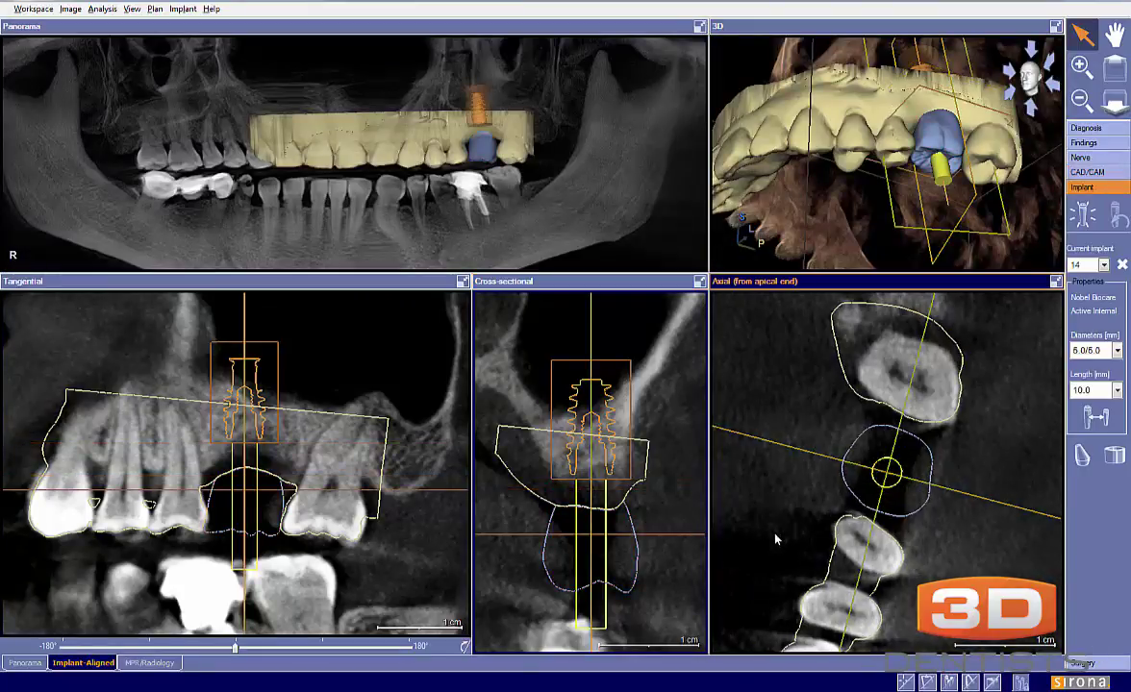
pyautogui.scroll(-5, 754, 514)
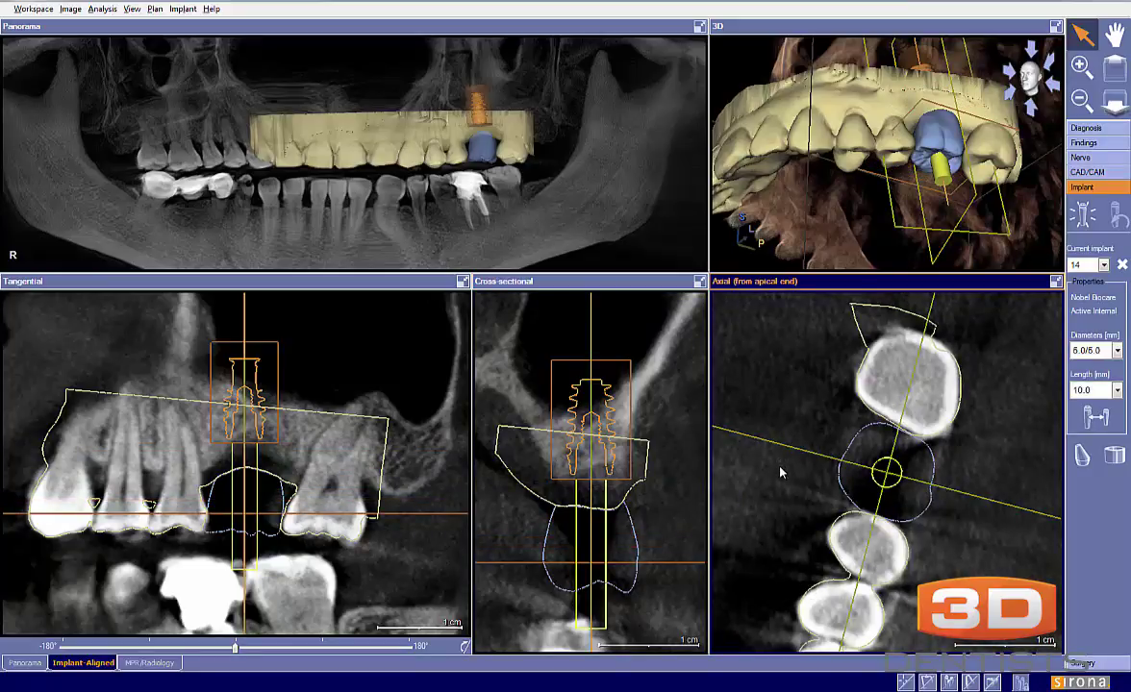
pyautogui.scroll(-3, 779, 471)
pyautogui.keyDown('ctrl'); pyautogui.scroll(3, 780, 480); pyautogui.keyUp('ctrl')
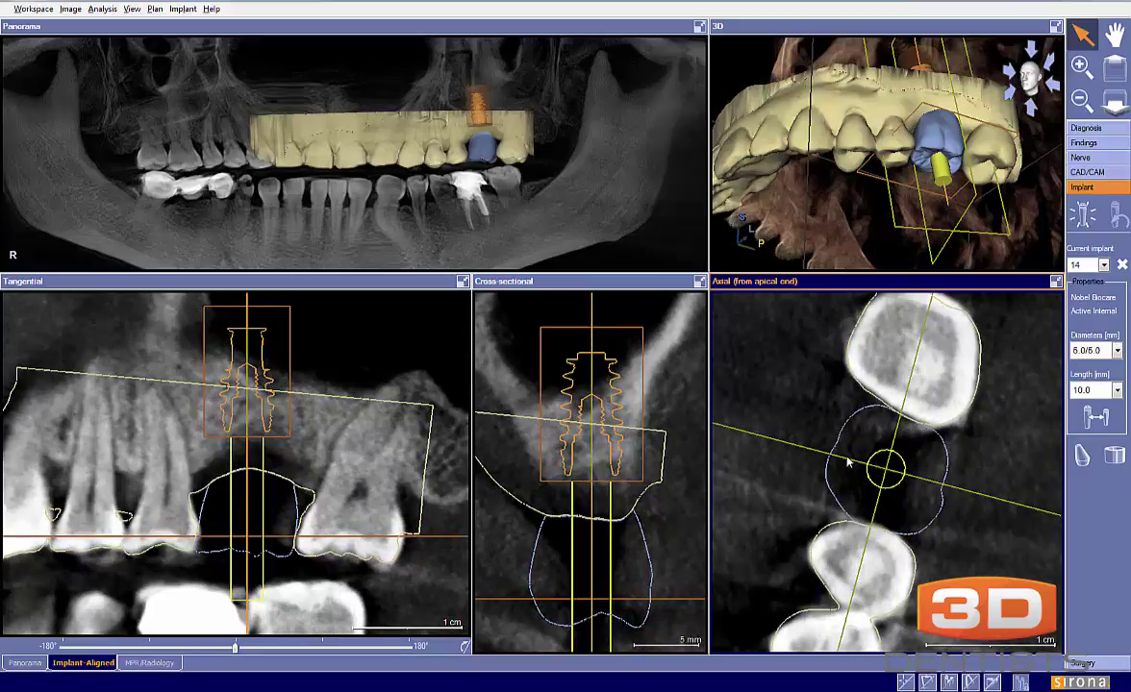
# Rotate the 3D model to a buccal view of site 14 and enlarge the cross-sectional view of the implant.
pyautogui.moveTo(865, 163); pyautogui.dragTo(970, 200)
pyautogui.moveTo(877, 193); pyautogui.dragTo(810, 168)
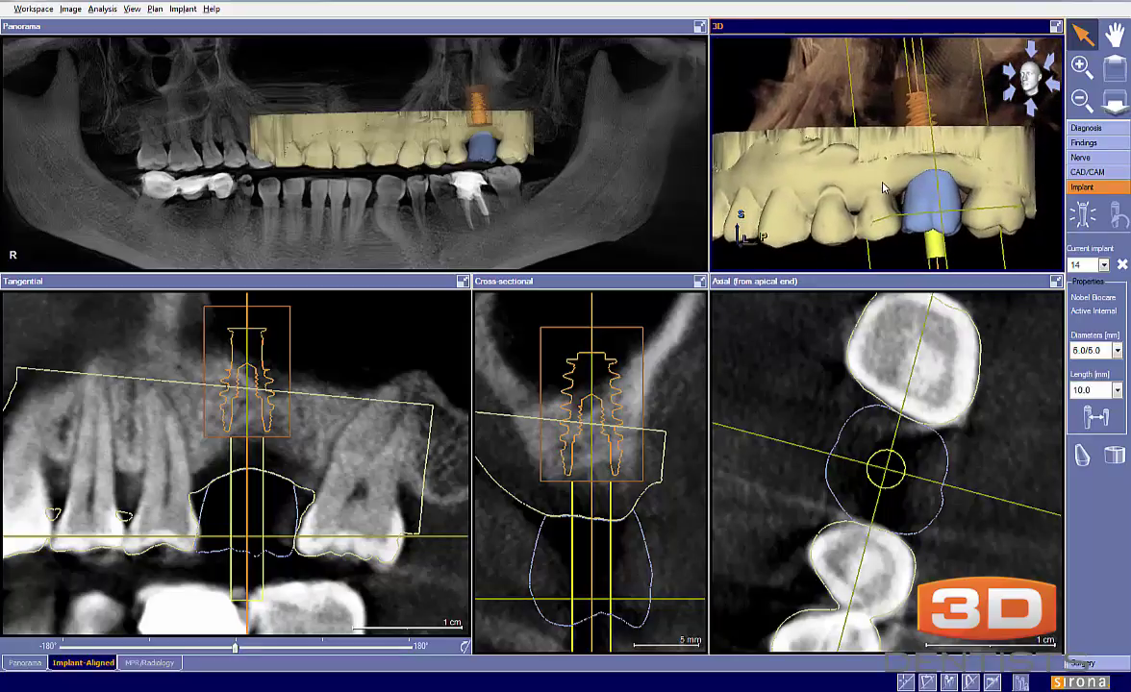
pyautogui.click(682, 397)
pyautogui.scroll(1, 682, 397)
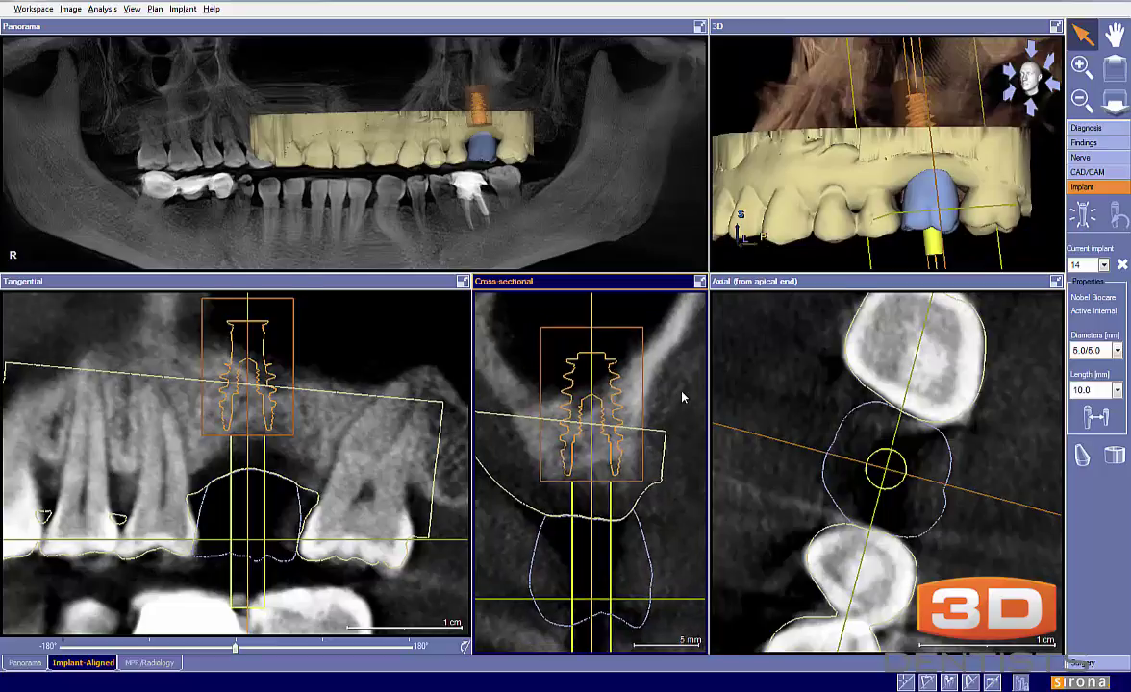
pyautogui.scroll(-2, 682, 397)
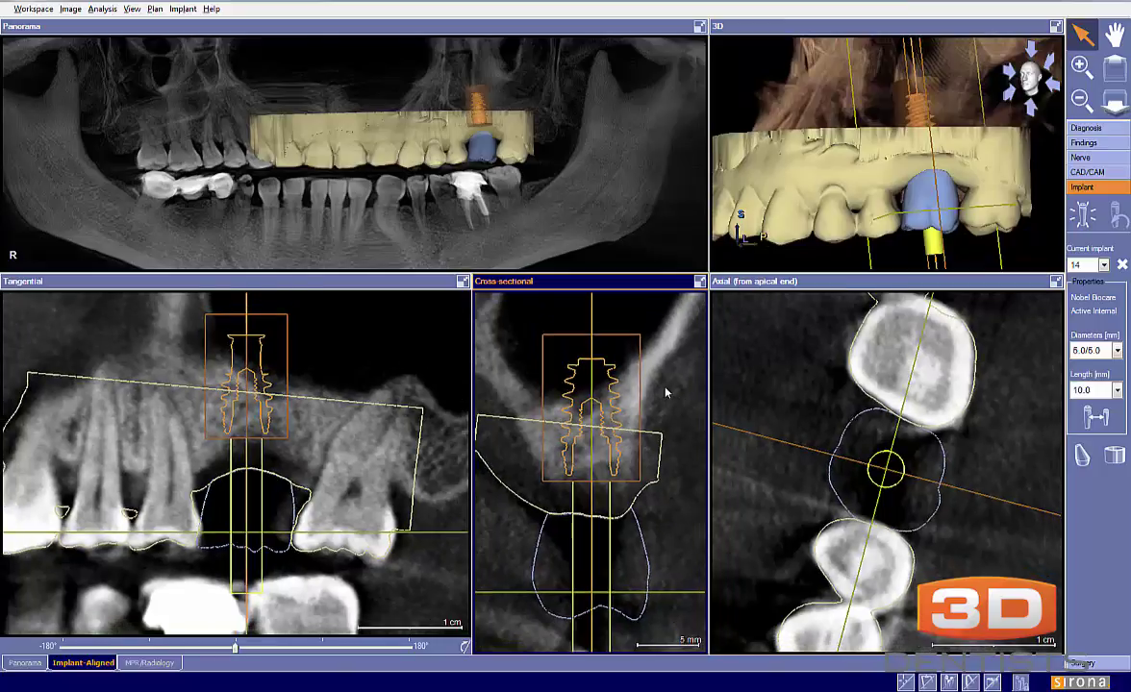
pyautogui.click(697, 284)
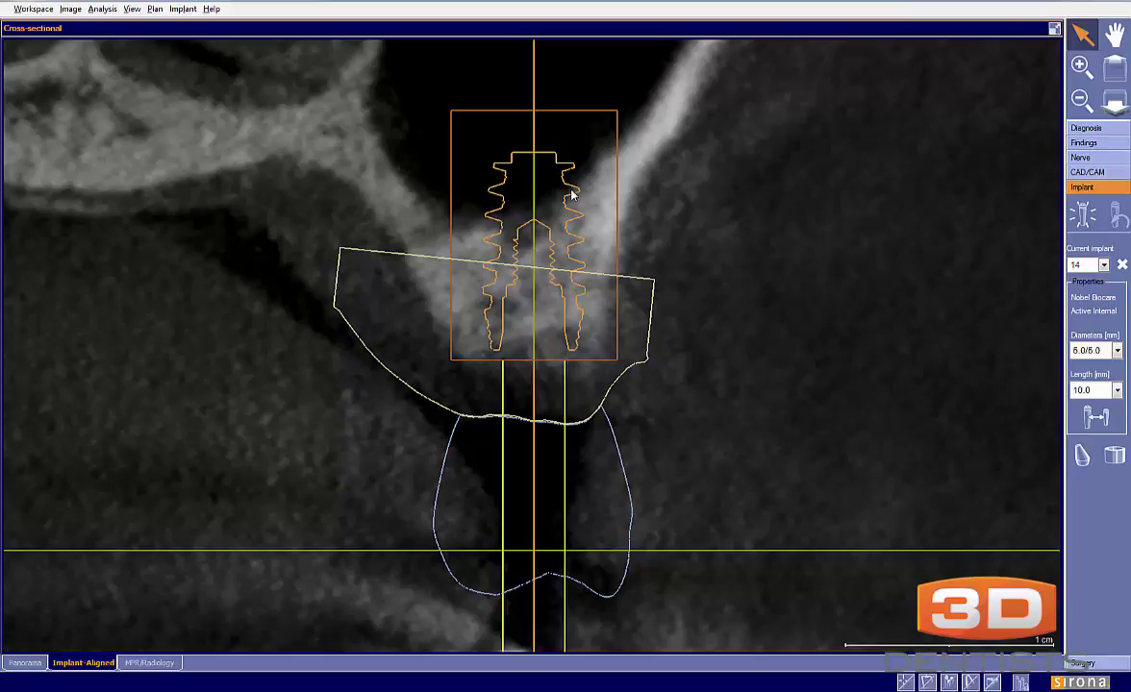
# Try an implant length of 8.5 mm, outline the alveolar ridge and its crest around it in the cross-section, and clear the markings.
pyautogui.click(1094, 390)
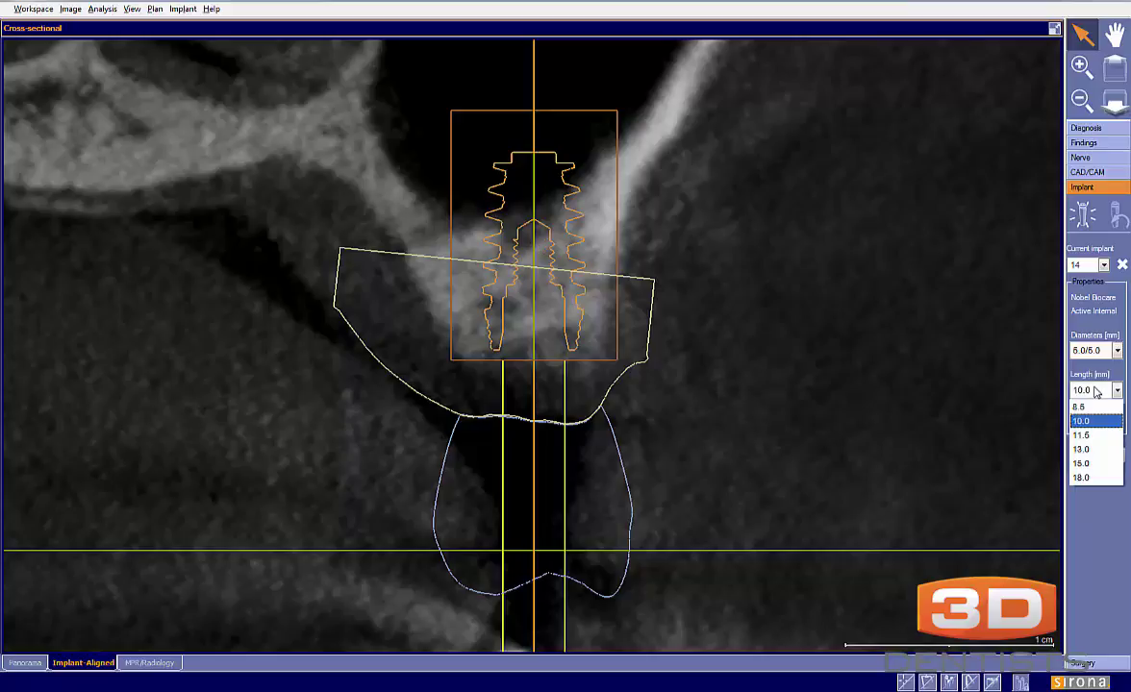
pyautogui.click(1086, 407)
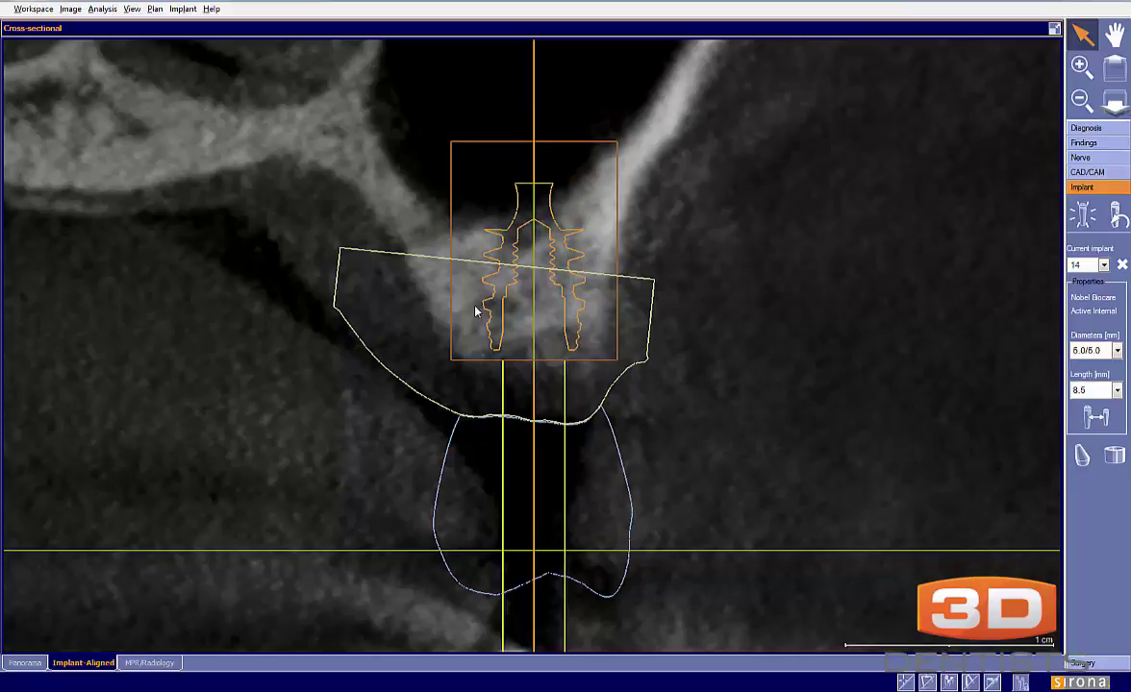
pyautogui.moveTo(375, 199)
pyautogui.mouseDown()
pyautogui.moveTo(447, 351)
pyautogui.moveTo(468, 371)
pyautogui.moveTo(538, 382)
pyautogui.moveTo(596, 373)
pyautogui.moveTo(625, 219)
pyautogui.mouseUp()
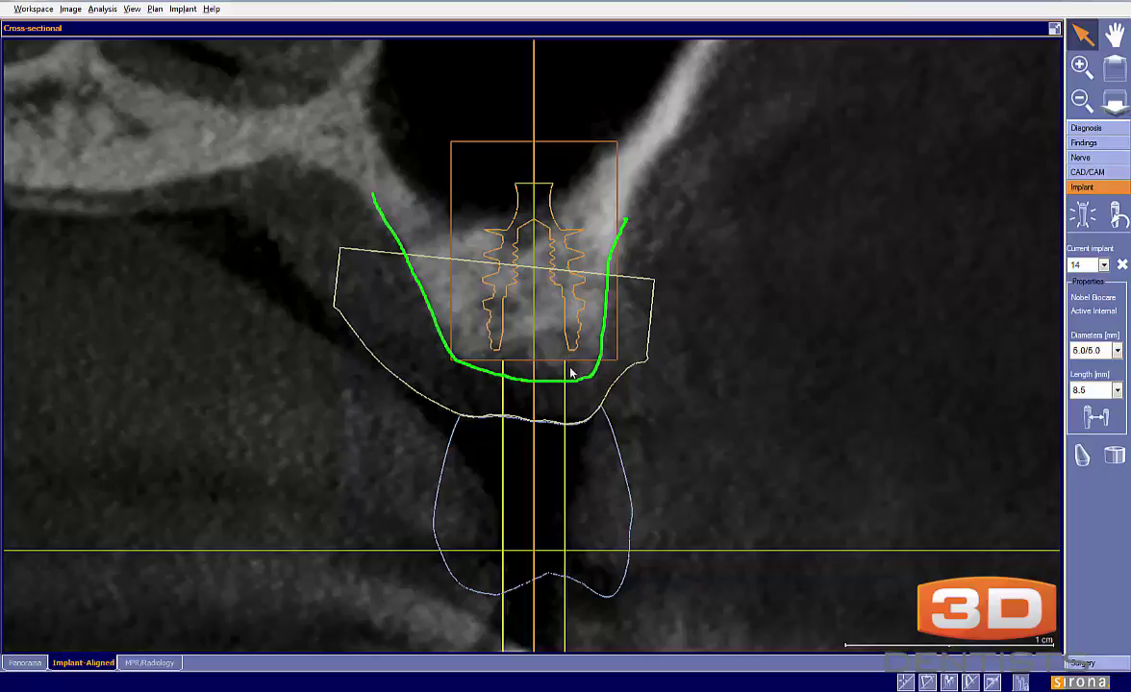
pyautogui.moveTo(455, 358)
pyautogui.mouseDown()
pyautogui.moveTo(604, 362)
pyautogui.moveTo(609, 318)
pyautogui.mouseUp()
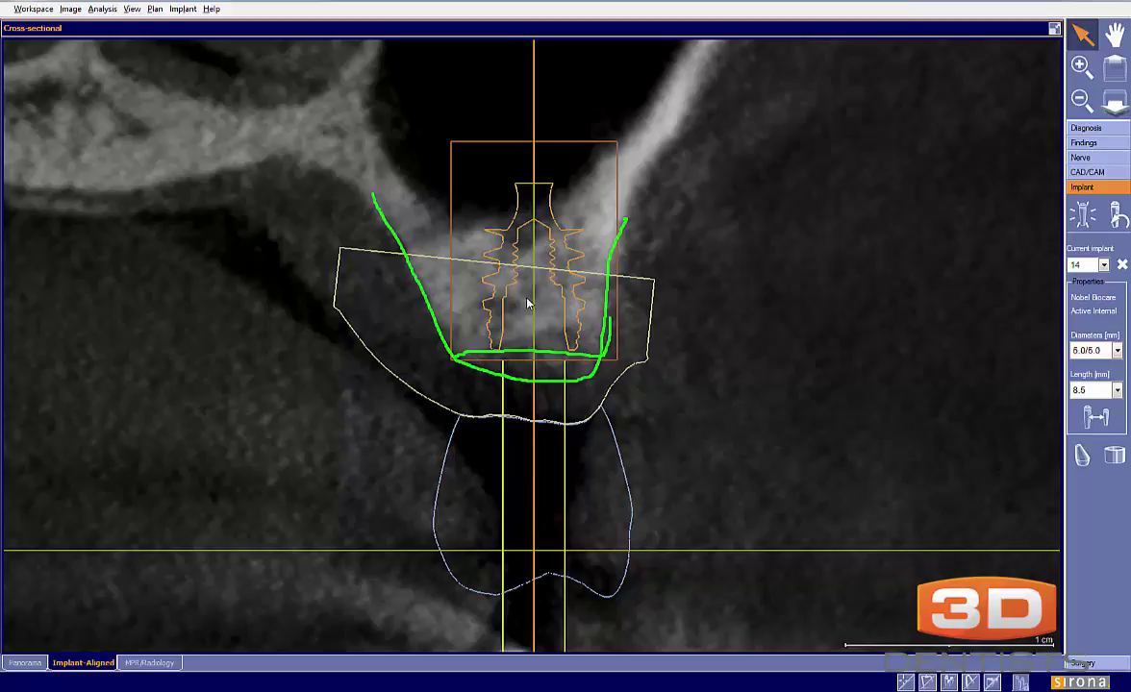
pyautogui.press('Escape')
pyautogui.moveTo(520, 268); pyautogui.dragTo(519, 278)
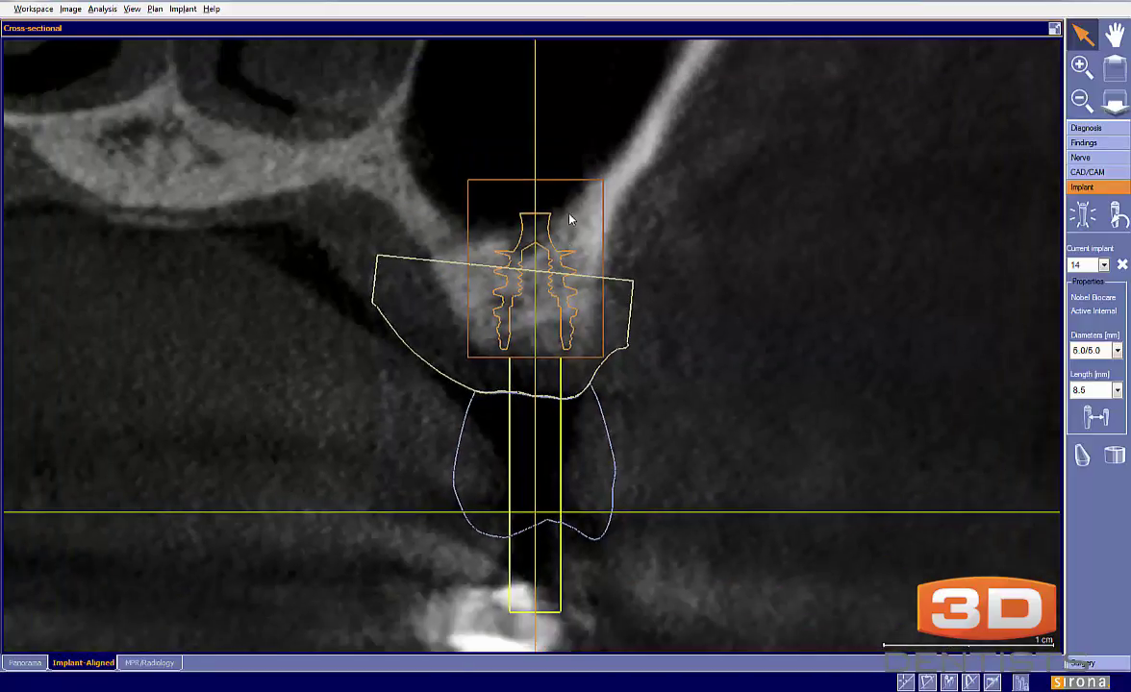
# Set the implant length at site 14 to 10.0 mm and shift the implant slightly palatally in the cross-section.
pyautogui.click(1084, 391)
pyautogui.click(1087, 416)
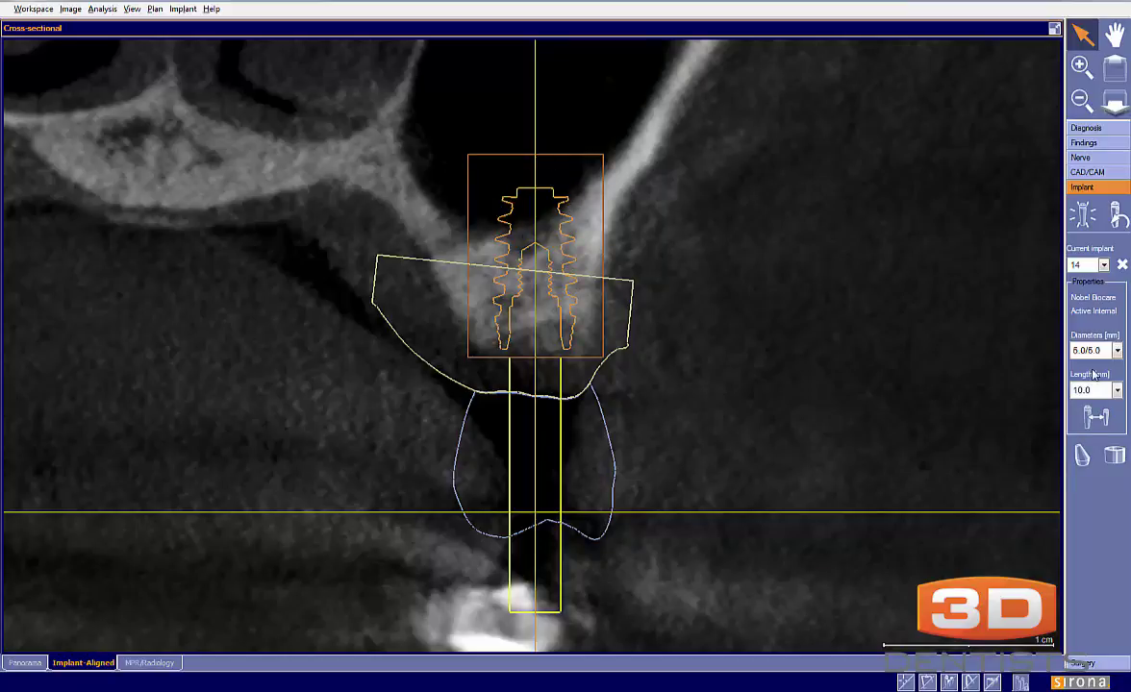
pyautogui.click(1085, 389)
pyautogui.click(1075, 417)
pyautogui.moveTo(550, 289); pyautogui.dragTo(544, 289)
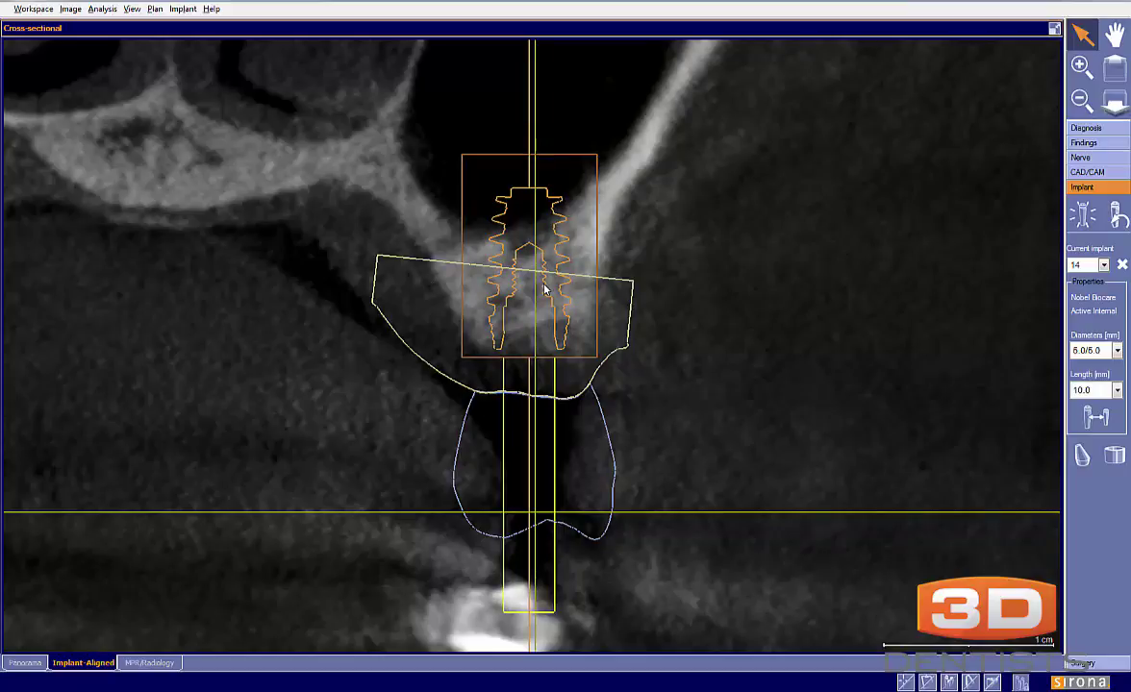
# Mark the implant and neighbouring tooth axes in the enlarged 3D view, clear the markings, and return to the multi-view layout.
pyautogui.click(1054, 29)
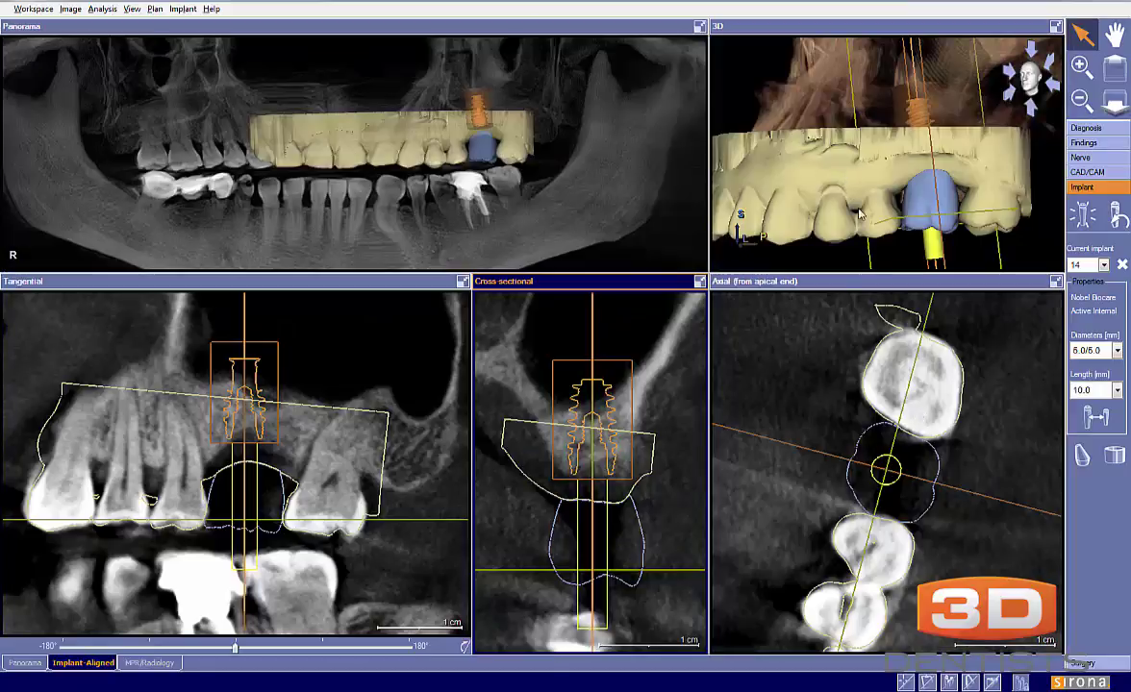
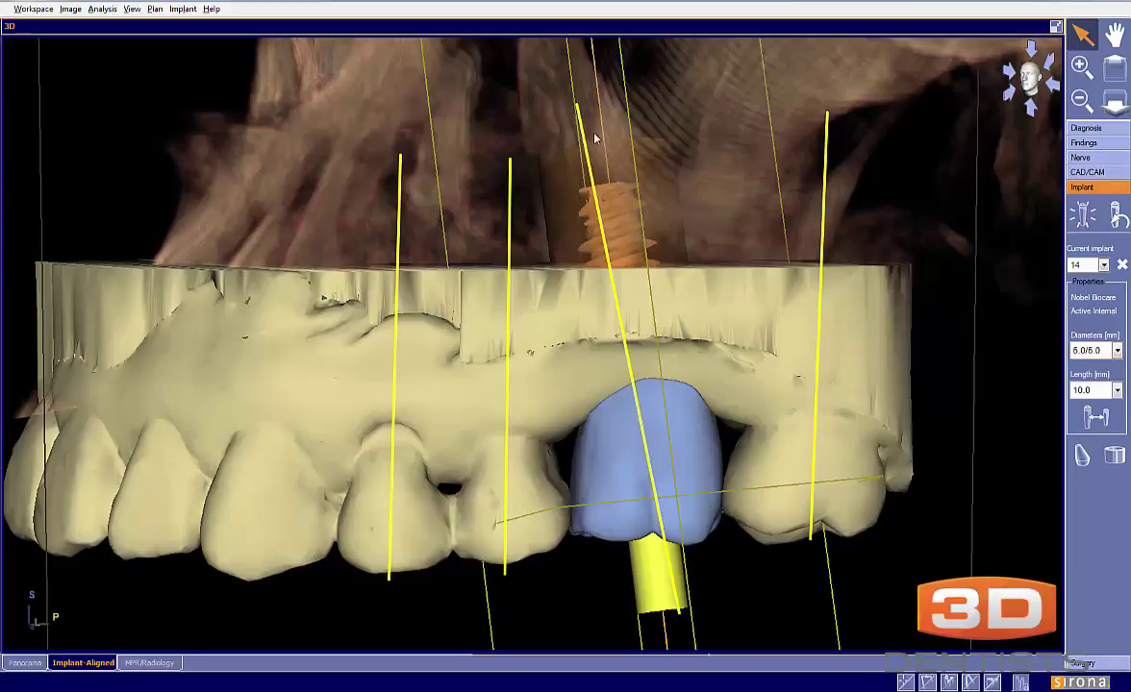
pyautogui.moveTo(663, 93)
pyautogui.mouseDown()
pyautogui.moveTo(651, 638)
pyautogui.moveTo(653, 629)
pyautogui.mouseUp()
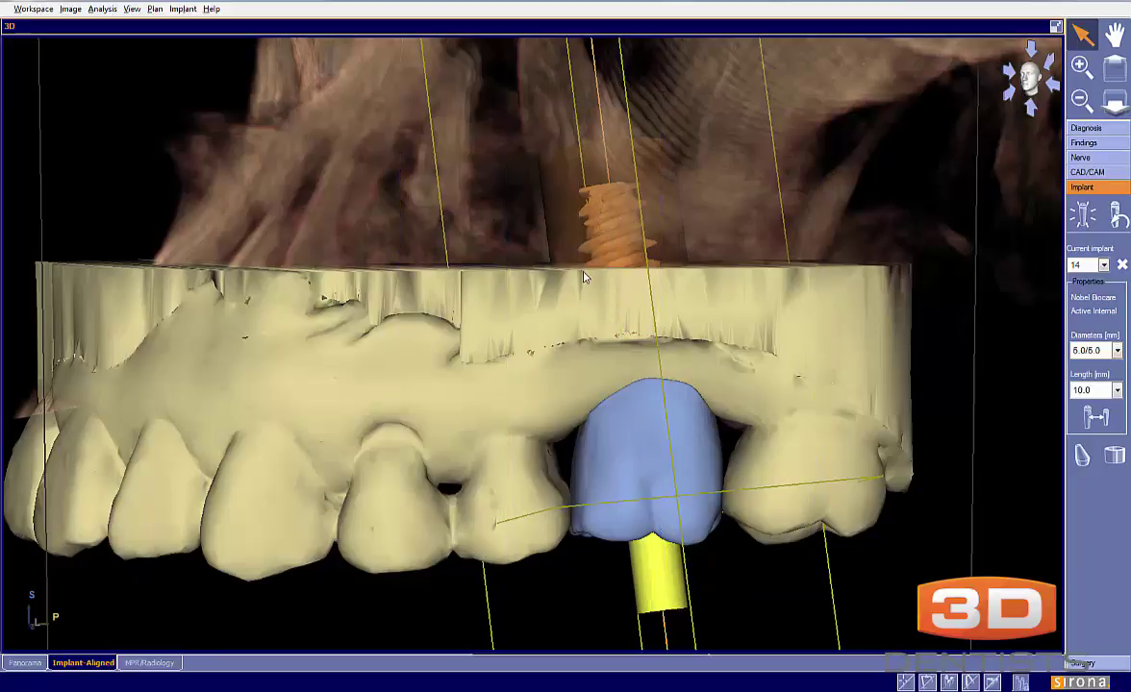
pyautogui.click(1055, 26)
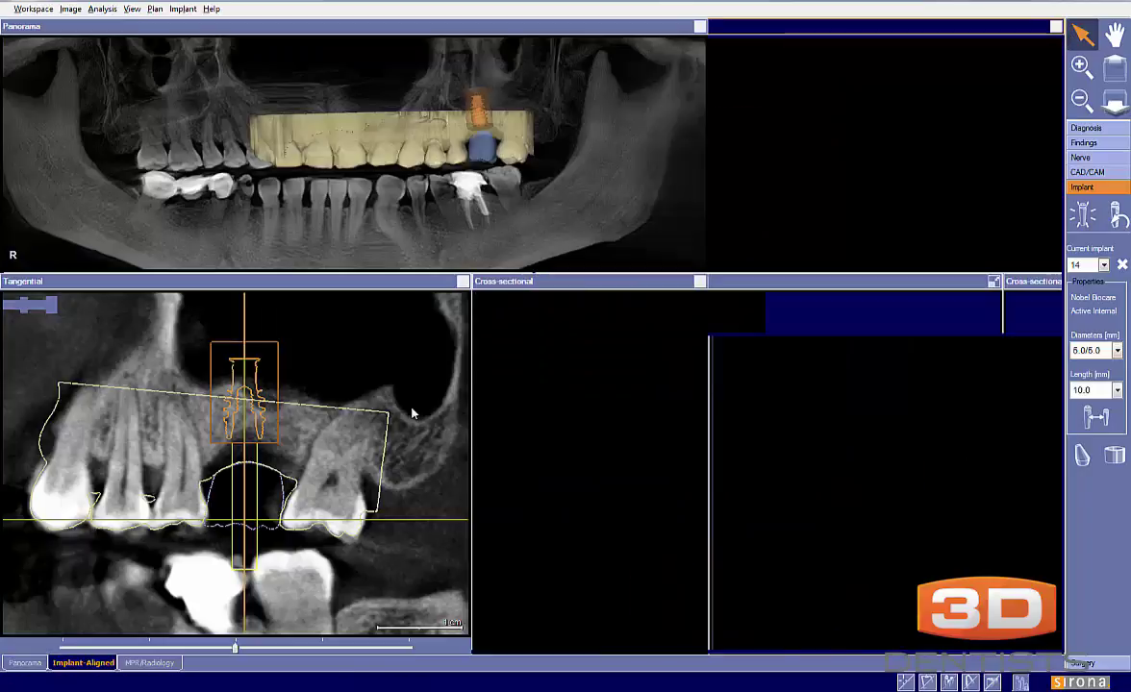
# Tilt the implant's apex distally in the tangential view to align it with the neighbouring teeth, and shift the implant slightly distally.
pyautogui.click(330, 367)
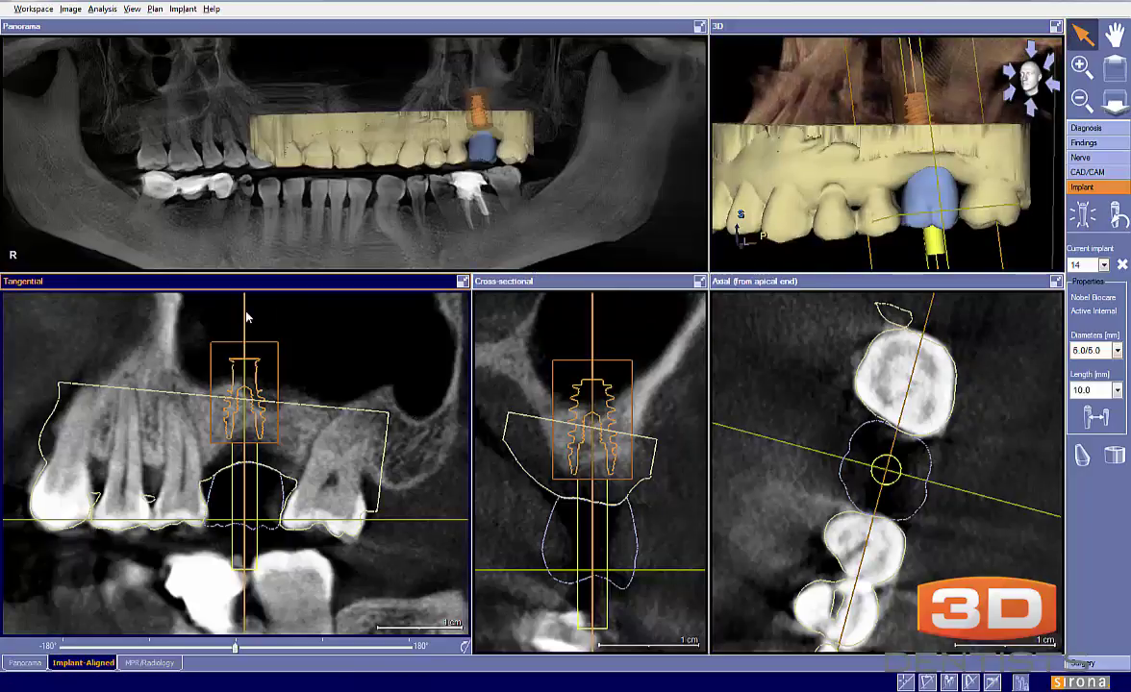
pyautogui.moveTo(245, 317); pyautogui.dragTo(255, 320)
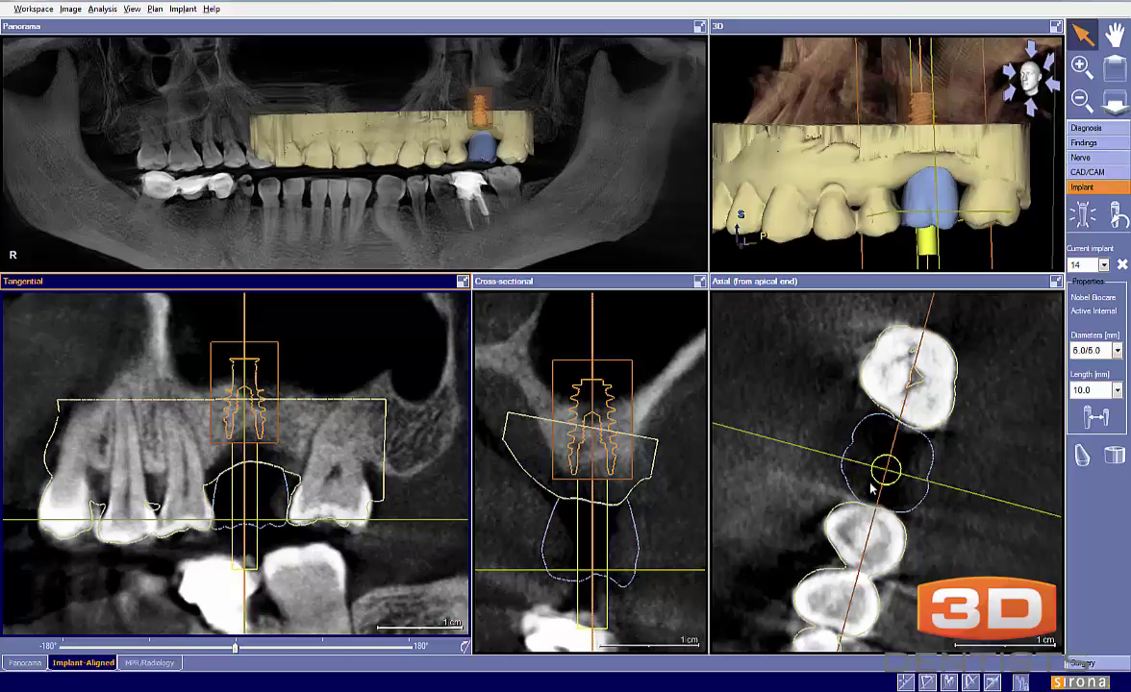
pyautogui.moveTo(240, 420)
pyautogui.mouseDown()
pyautogui.moveTo(231, 420)
pyautogui.moveTo(246, 420)
pyautogui.mouseUp()
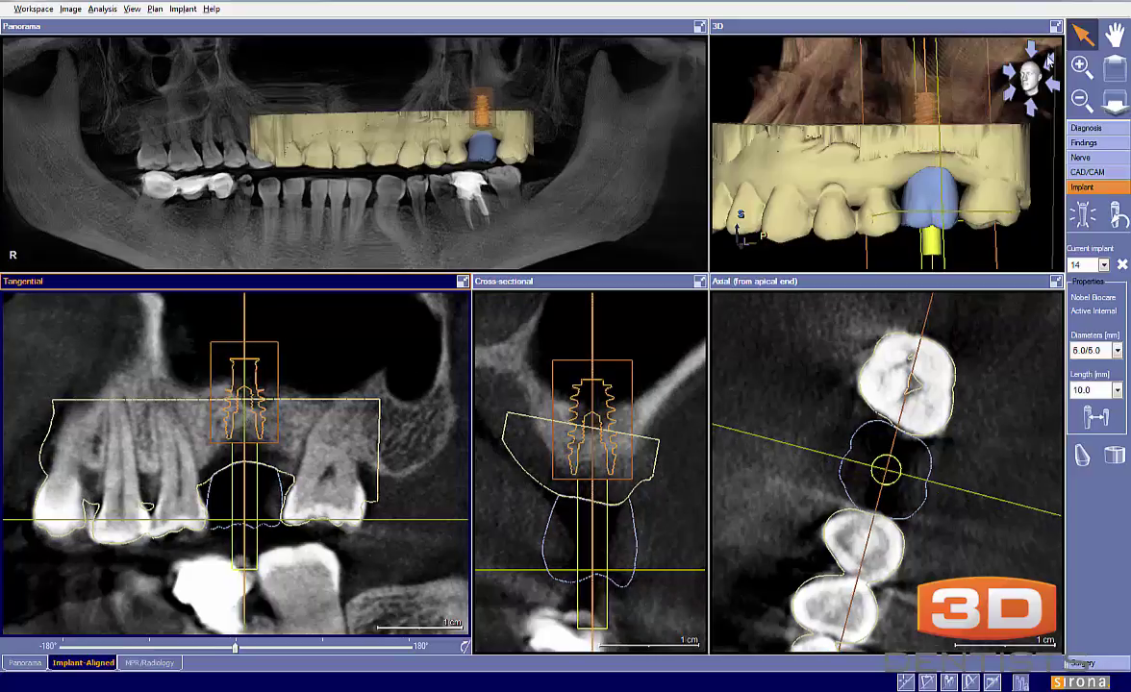
# Enlarge the 3D view, mark the tooth axes, implant axis and occlusal line, clear the markings, and restore the multi-view layout.
pyautogui.click(1056, 27)
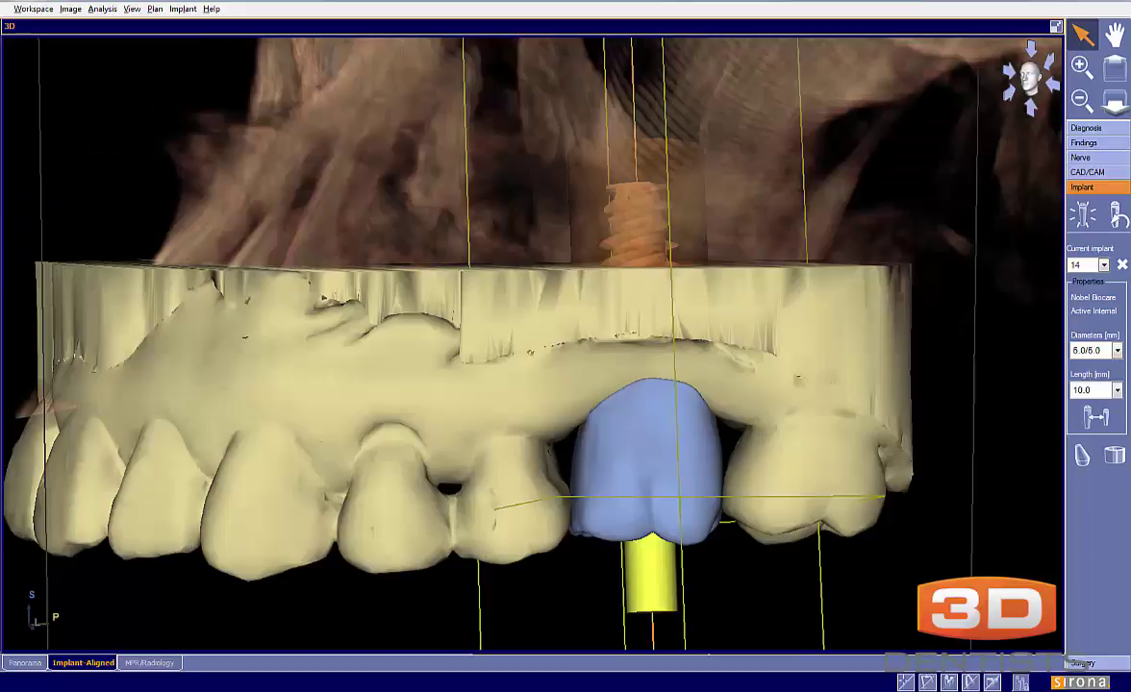
pyautogui.moveTo(402, 299); pyautogui.dragTo(388, 601)
pyautogui.moveTo(507, 117)
pyautogui.mouseDown()
pyautogui.moveTo(529, 354)
pyautogui.moveTo(500, 591)
pyautogui.mouseUp()
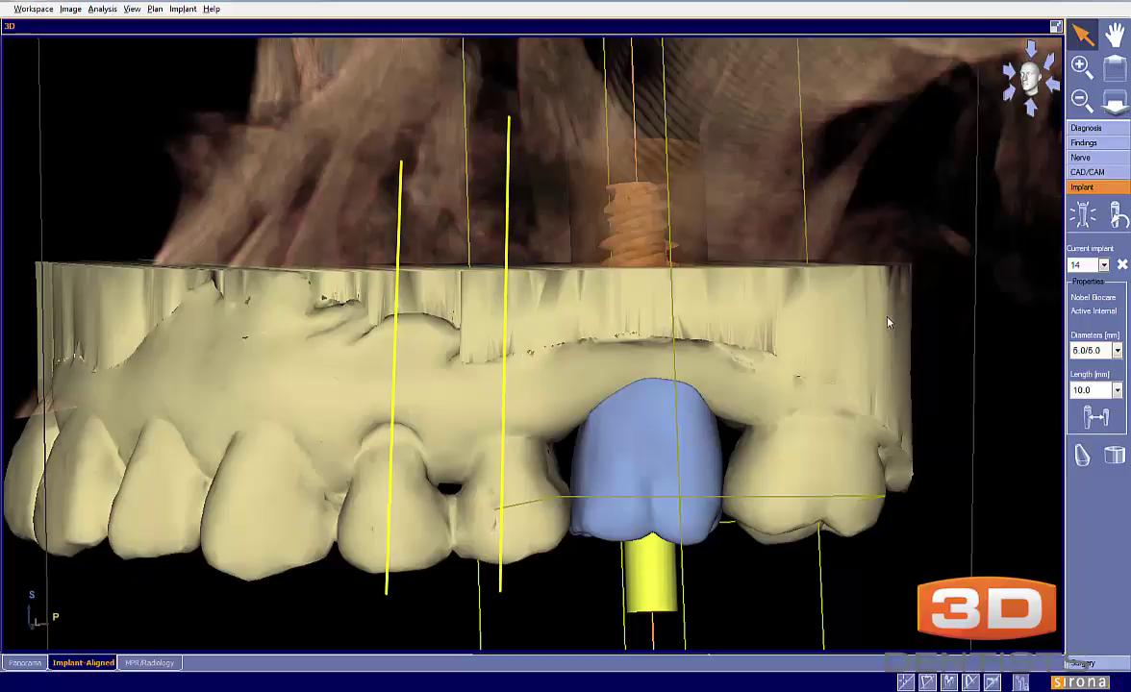
pyautogui.moveTo(832, 100)
pyautogui.mouseDown()
pyautogui.moveTo(810, 646)
pyautogui.moveTo(813, 593)
pyautogui.mouseUp()
pyautogui.moveTo(632, 129)
pyautogui.mouseDown()
pyautogui.moveTo(636, 625)
pyautogui.moveTo(651, 635)
pyautogui.moveTo(651, 520)
pyautogui.mouseUp()
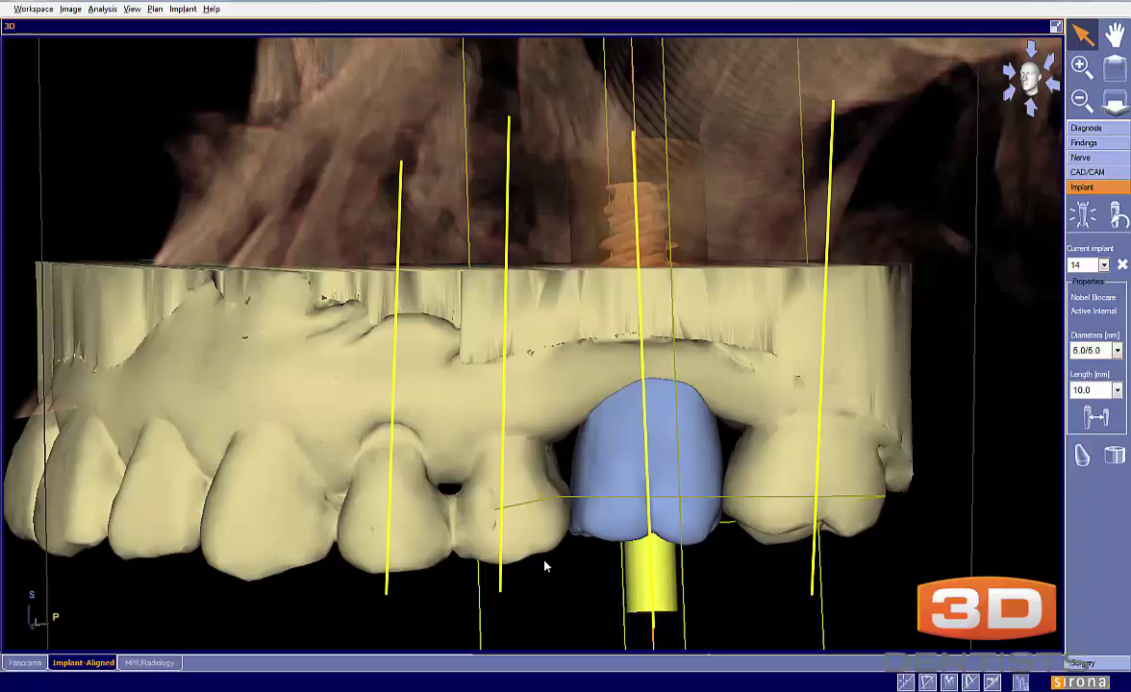
pyautogui.moveTo(477, 563); pyautogui.dragTo(820, 530)
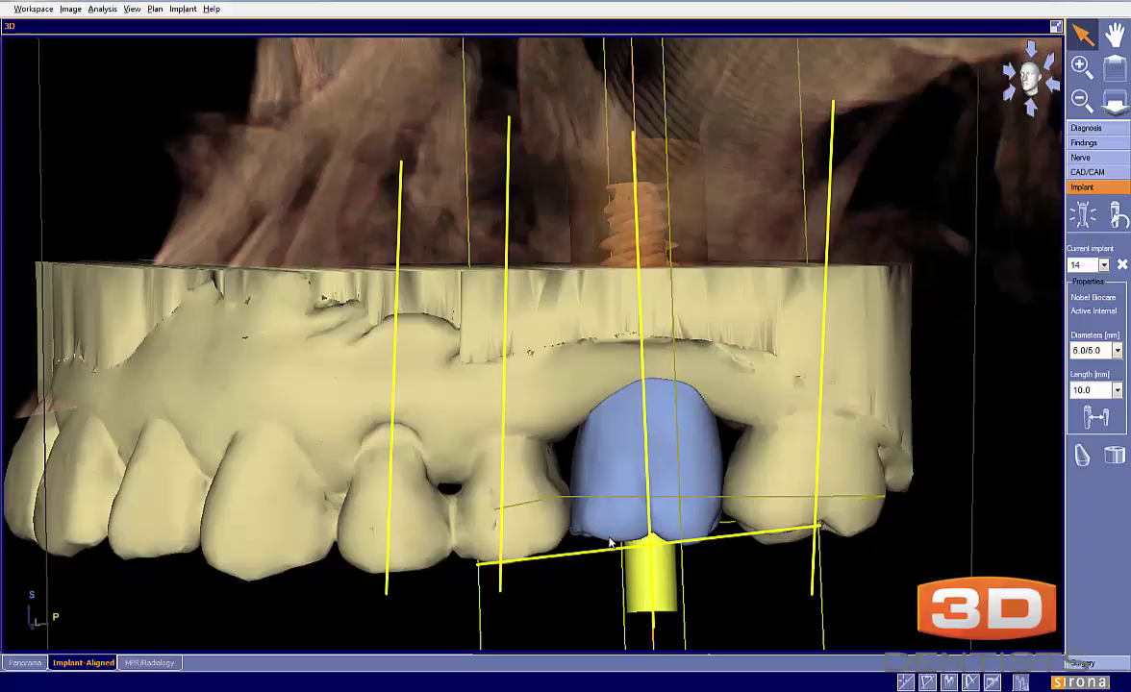
pyautogui.click(1056, 26)
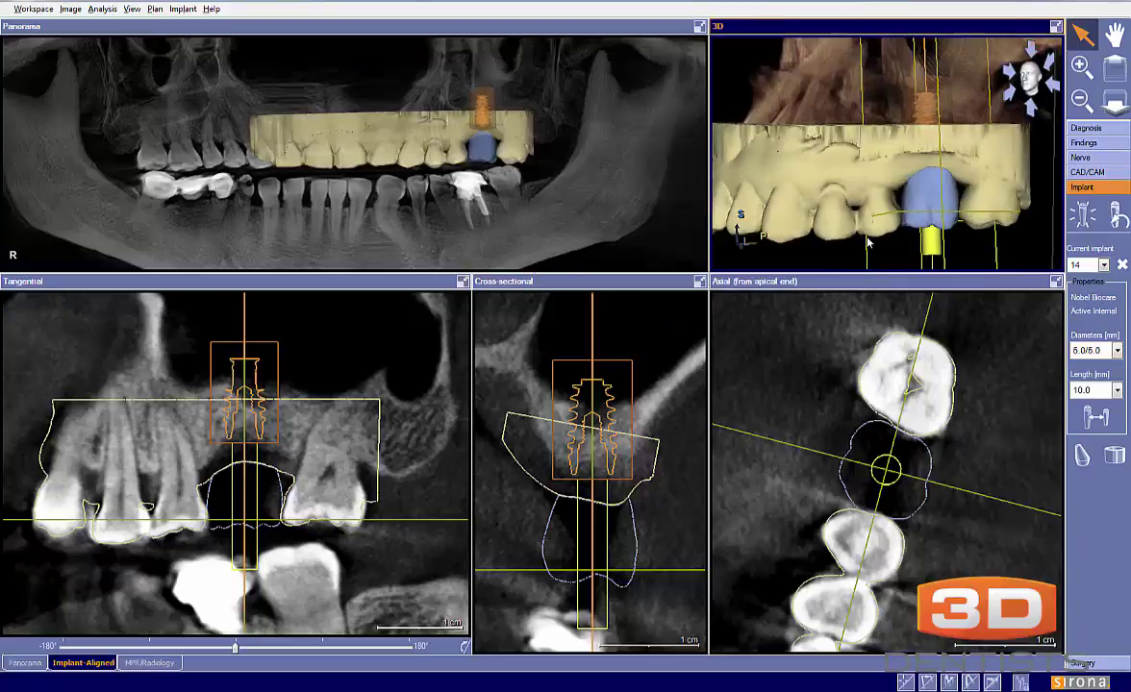
# Inspect the implant axis through the crown's occlusal surface in 3D, and rotate the model back to the buccal view.
pyautogui.moveTo(868, 244); pyautogui.dragTo(881, 138)
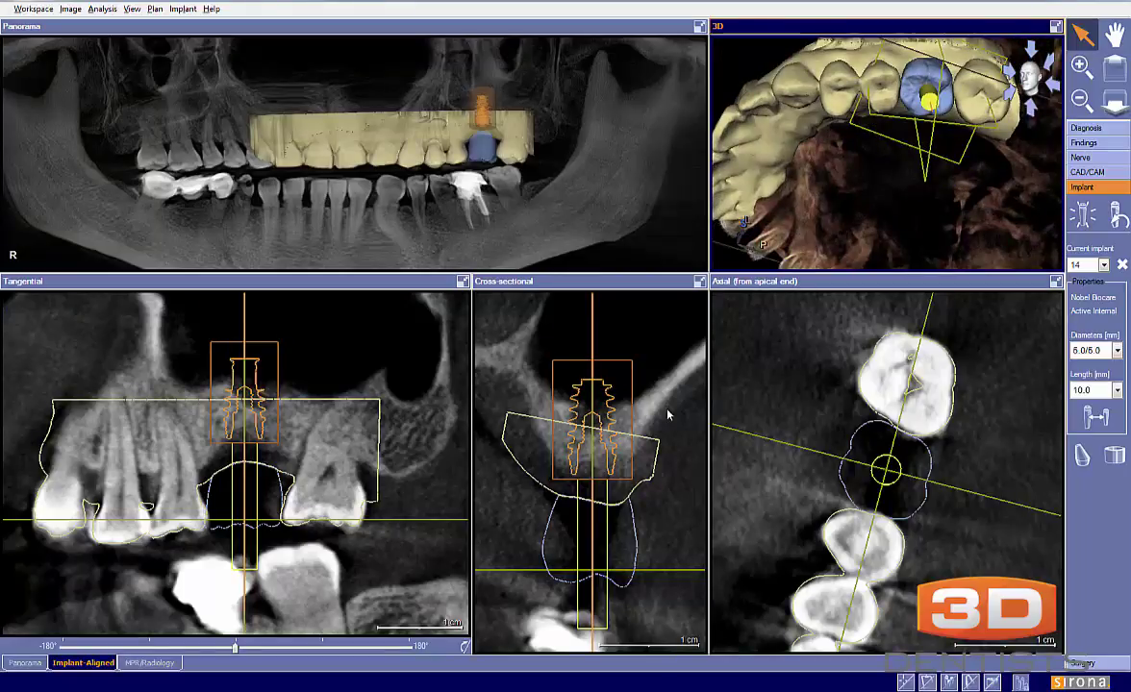
pyautogui.scroll(1, 673, 413)
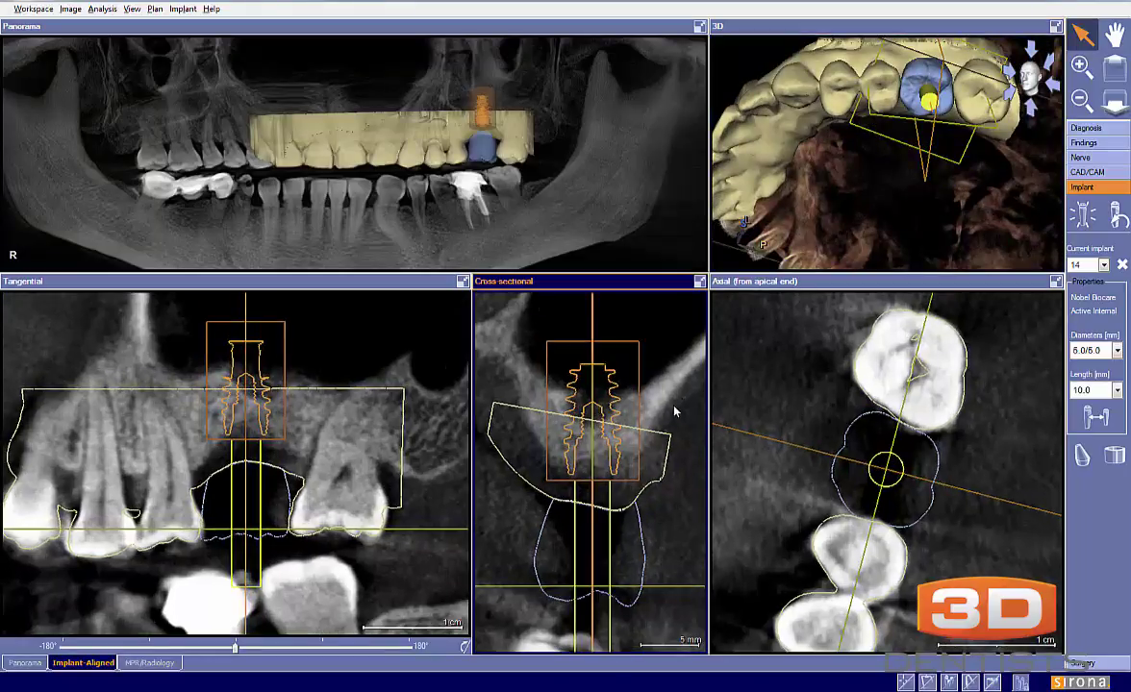
pyautogui.click(760, 477)
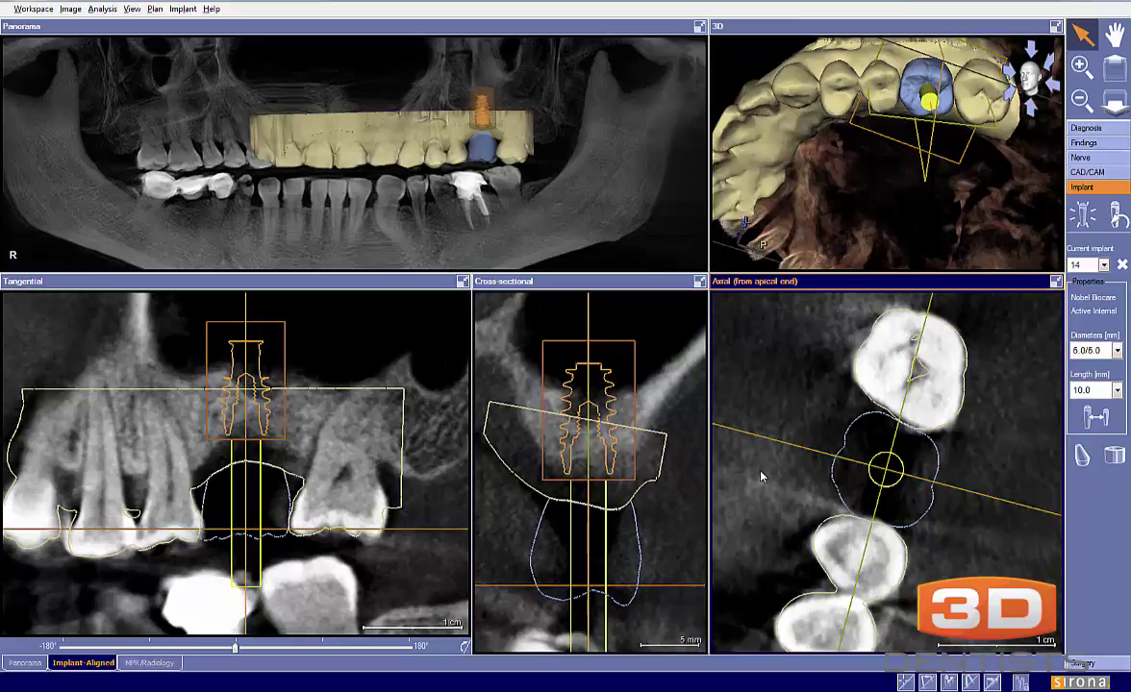
pyautogui.moveTo(867, 179); pyautogui.dragTo(865, 252)
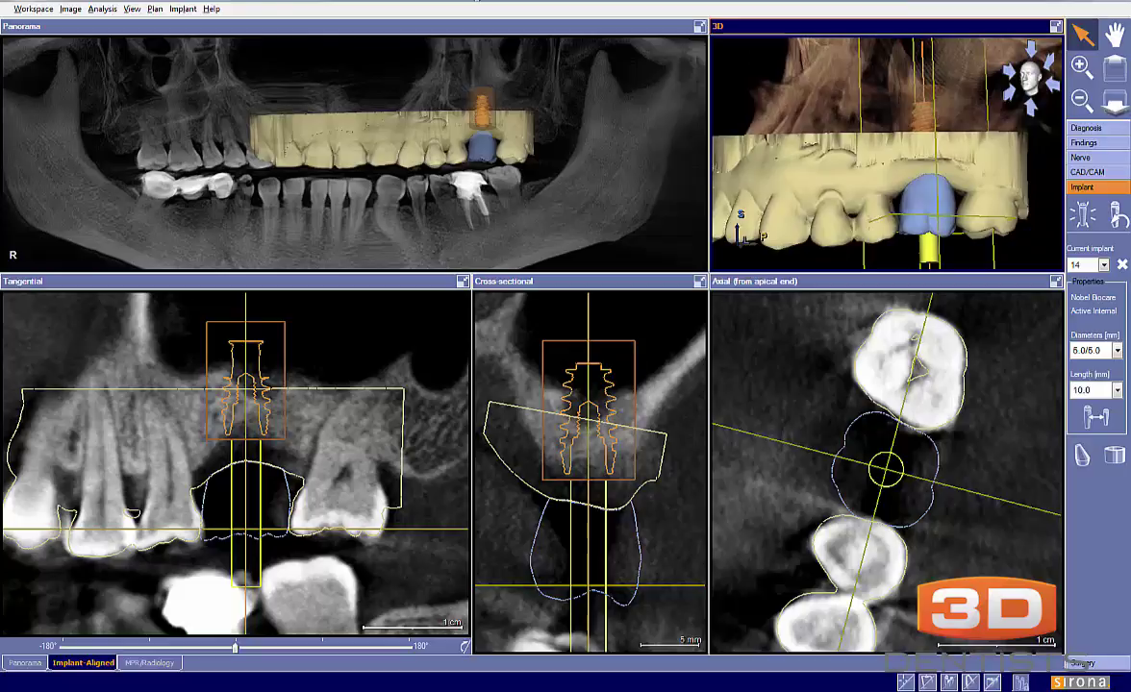
# Compare the implant angulation of Plan 2 with Plan 3 in the enlarged 3D view, and restore the multi-view layout with Plan 3 active.
pyautogui.click(155, 8)
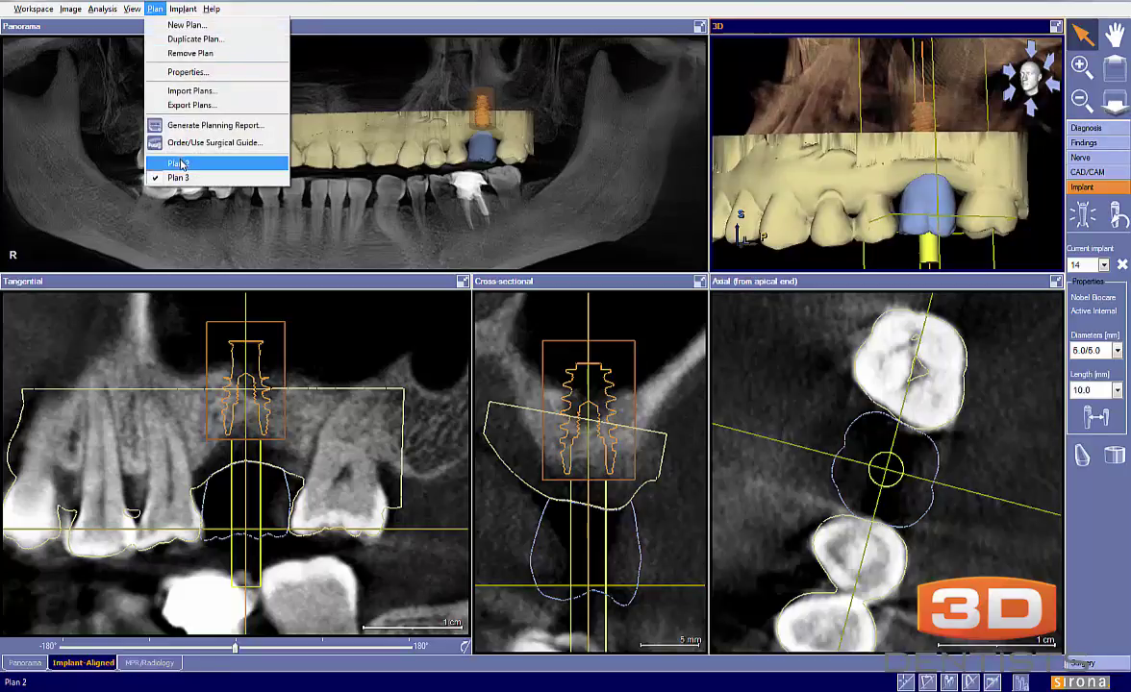
pyautogui.click(178, 164)
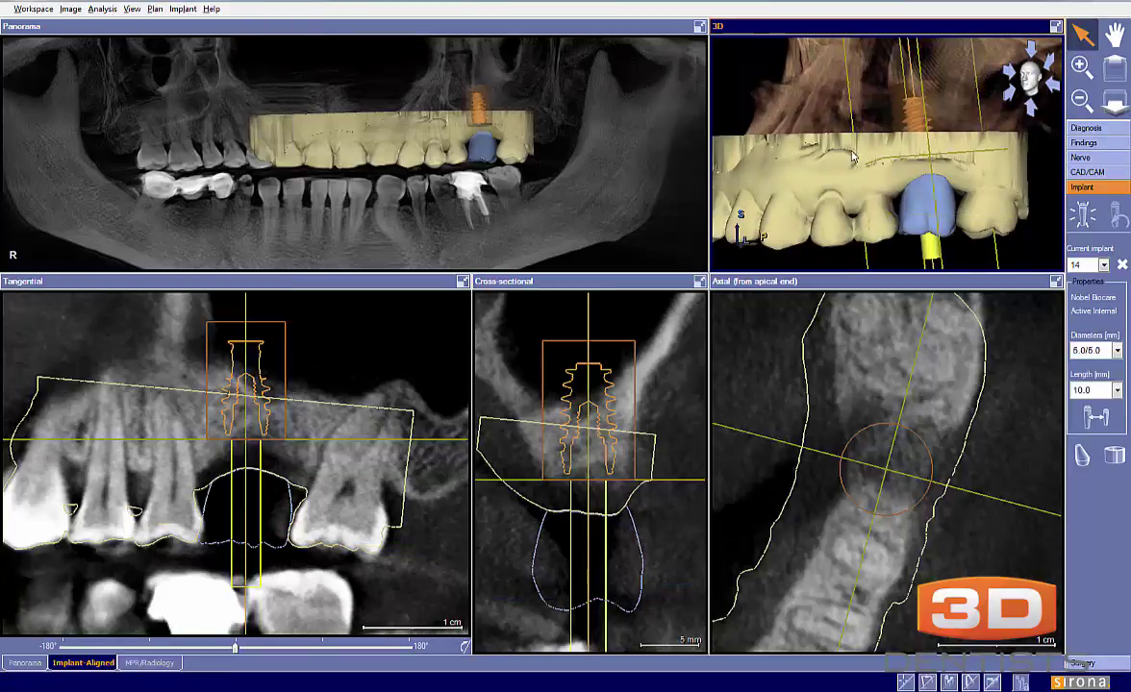
pyautogui.click(1056, 26)
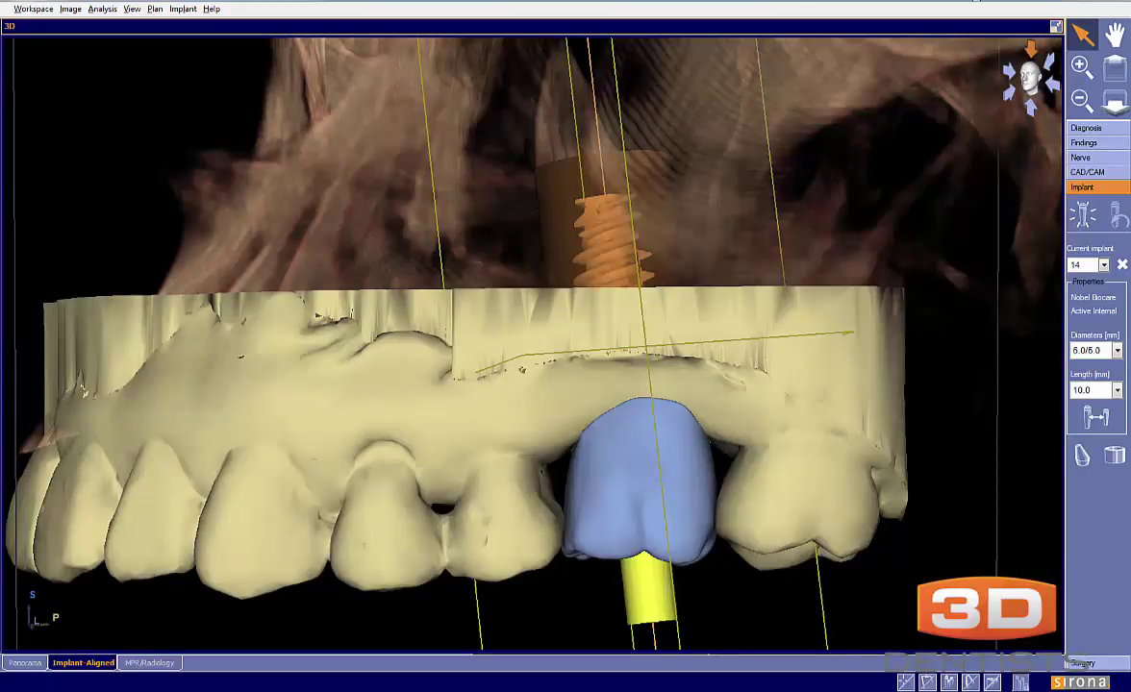
pyautogui.click(154, 8)
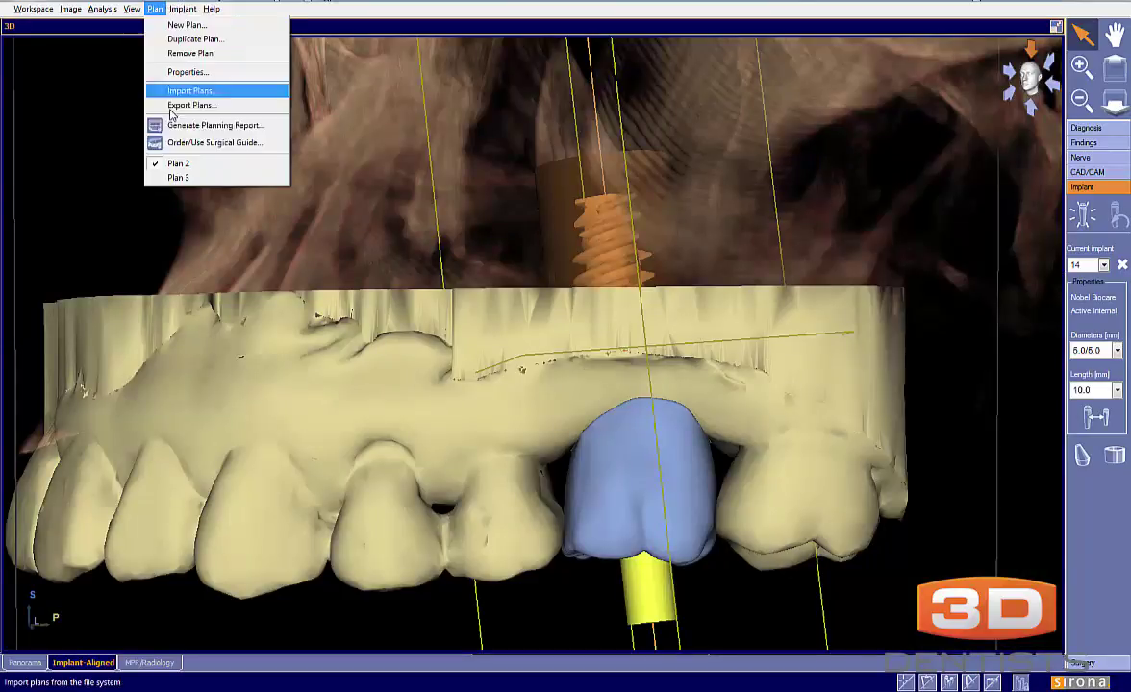
pyautogui.click(176, 179)
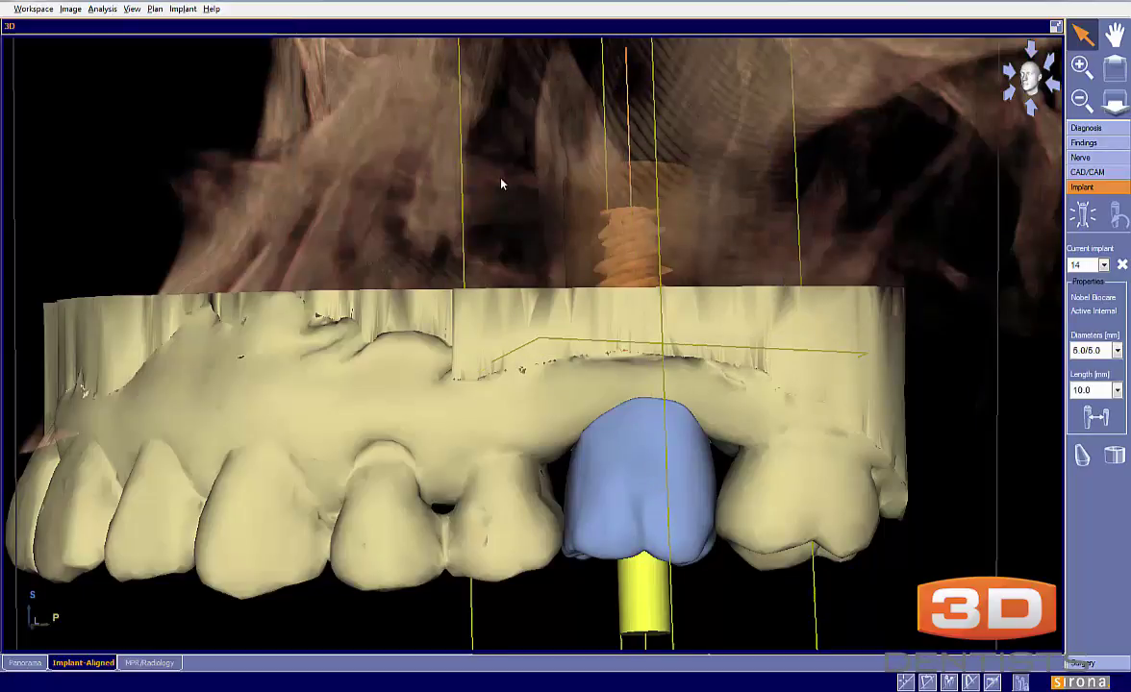
pyautogui.click(1056, 26)
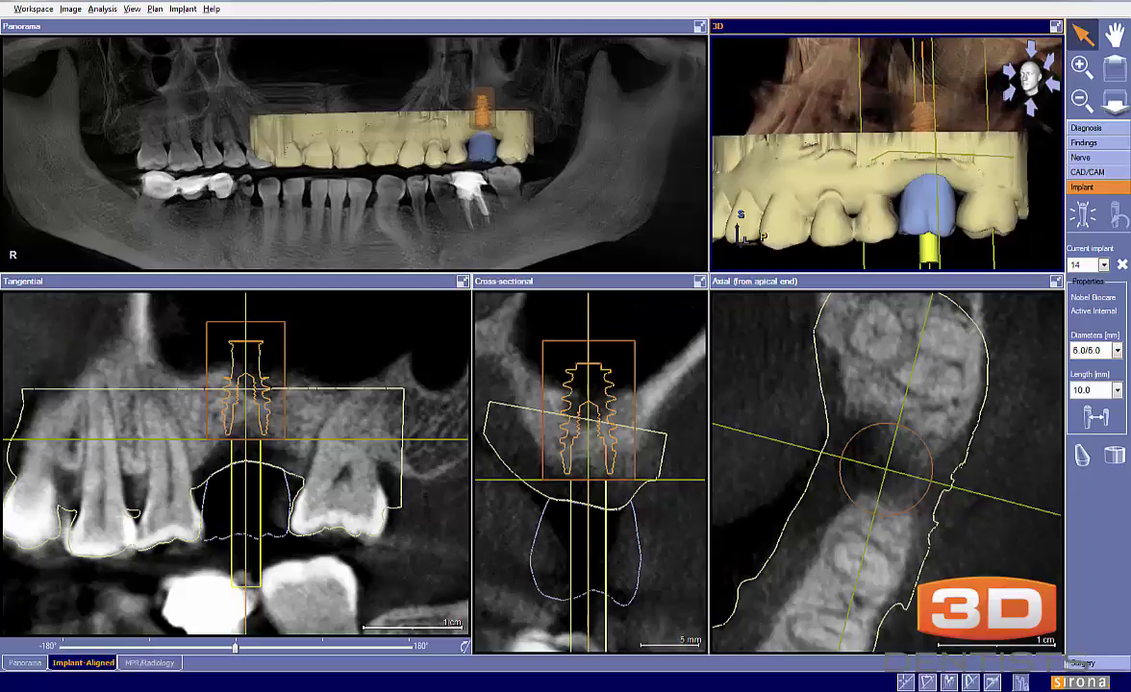